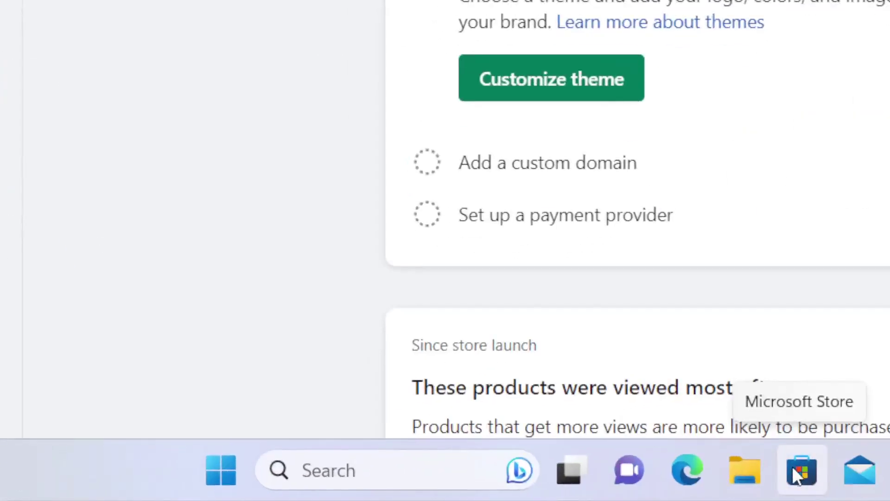
# Launch the Microsoft Store app from the Windows taskbar.
pyautogui.click(486, 486)
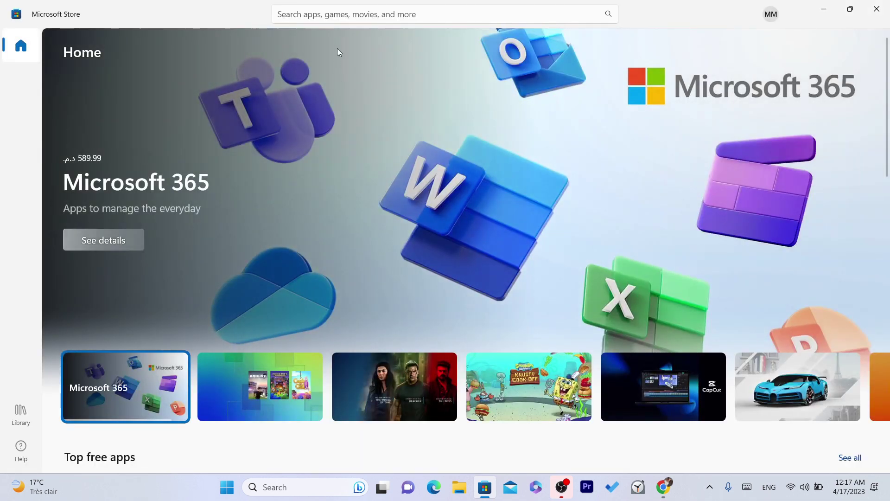
# Look up the Extreme CSV app ('extream csv') in the Microsoft Store, then close the Store.
pyautogui.click(326, 14)
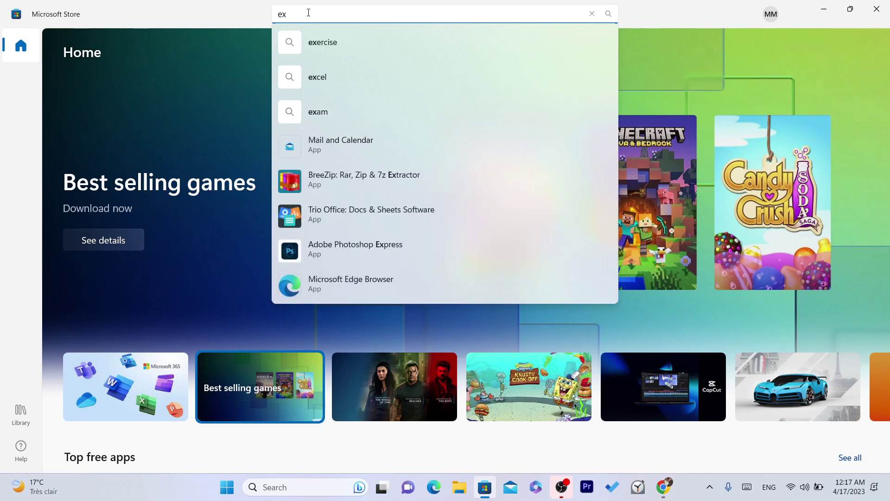
pyautogui.write('extre')
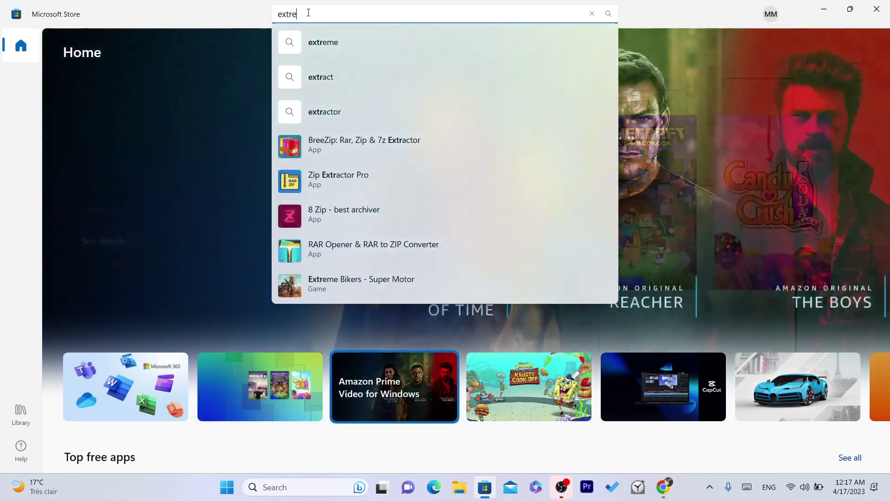
pyautogui.write('am c')
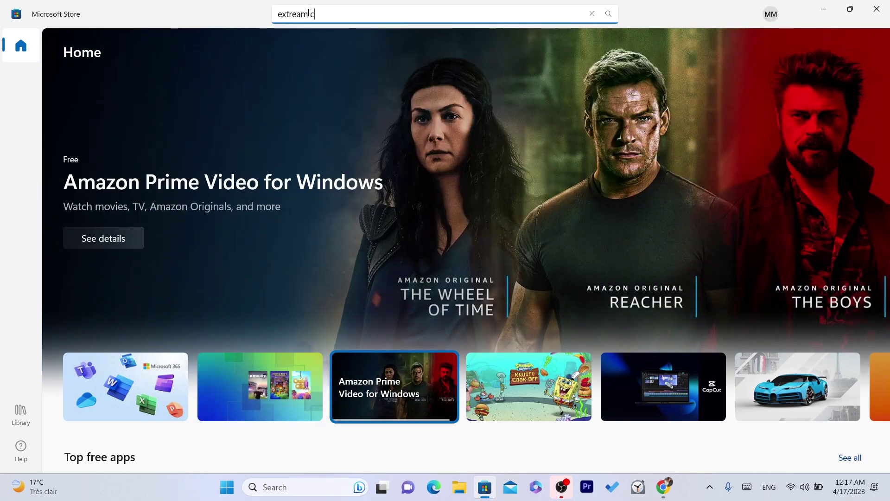
pyautogui.write('sv')
pyautogui.press('Return')
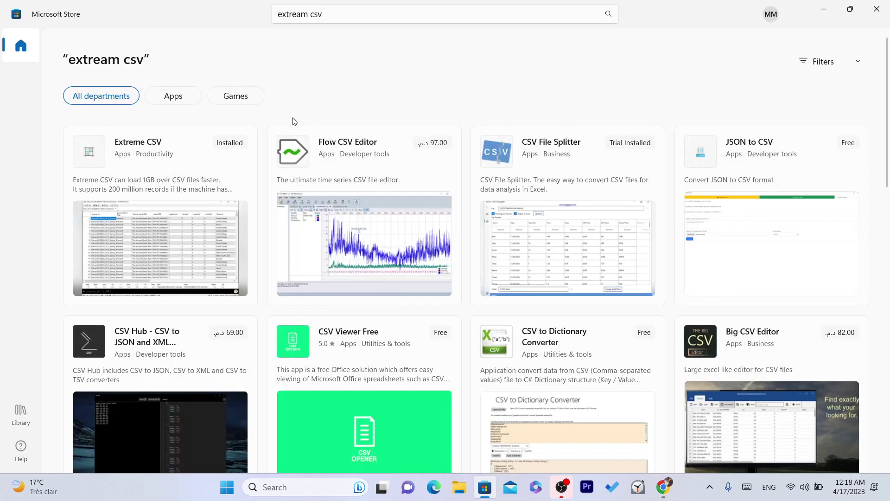
pyautogui.click(182, 193)
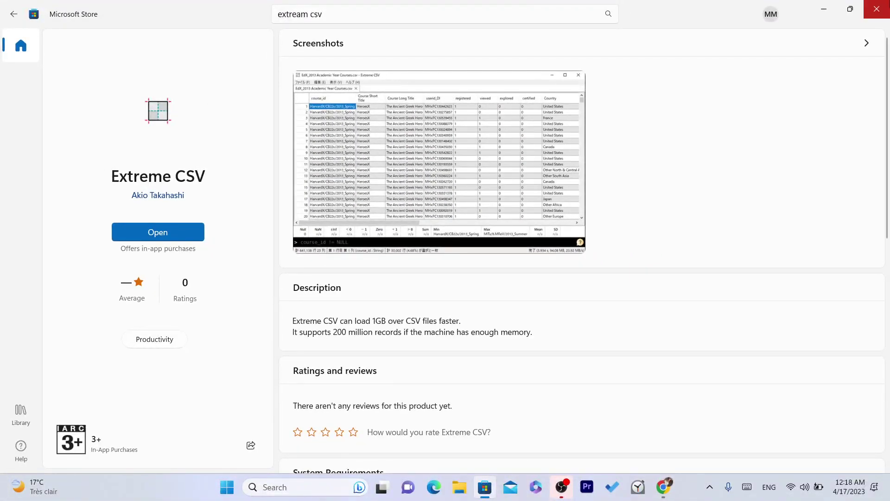
pyautogui.click(876, 9)
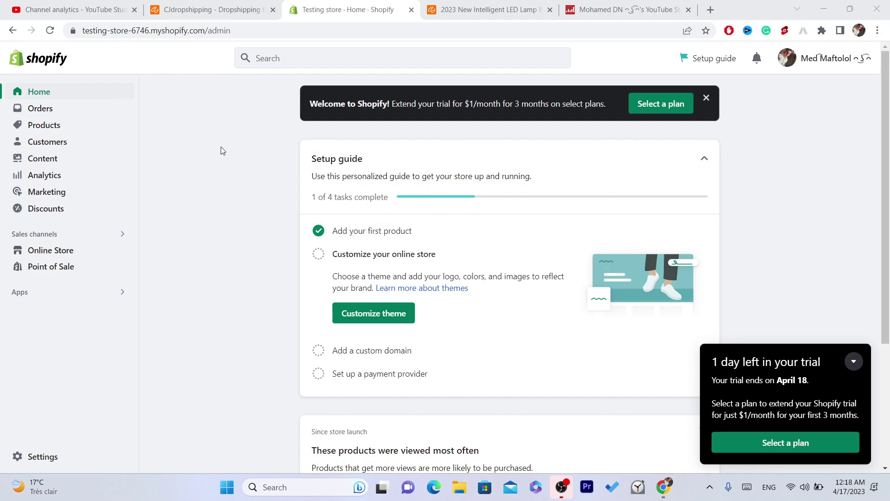
# Go to Online Store > Themes in the Shopify admin and collapse the trial reminder.
pyautogui.click(221, 4)
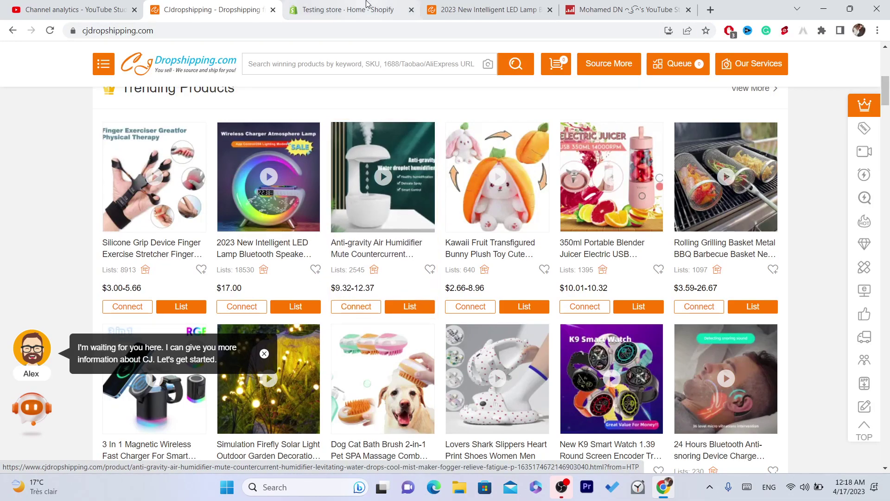
pyautogui.click(345, 9)
pyautogui.click(53, 253)
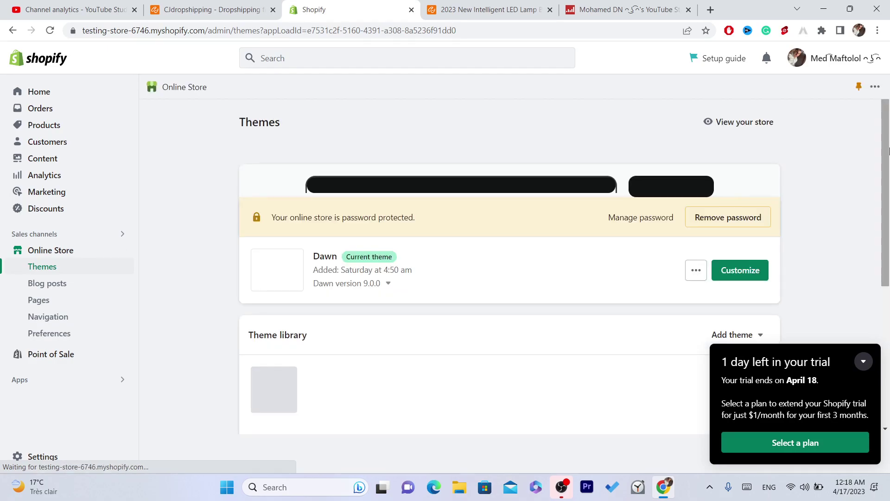
pyautogui.scroll(-5, 886, 209)
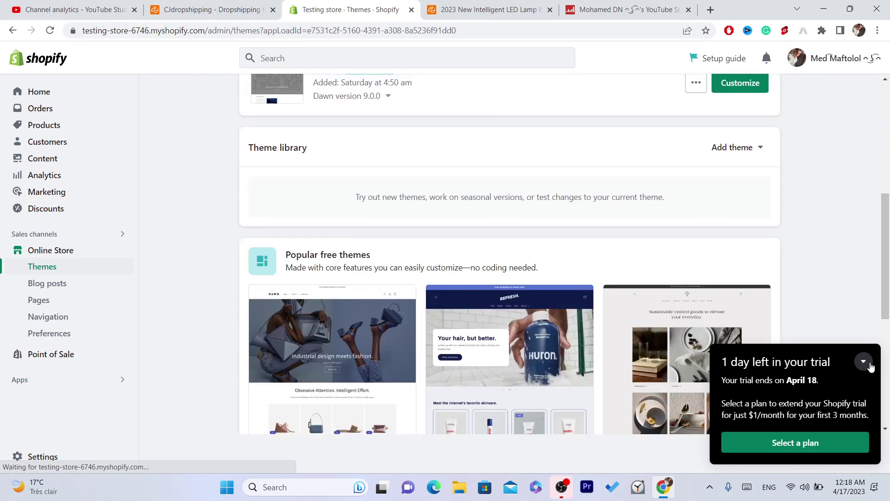
pyautogui.click(865, 363)
pyautogui.moveTo(886, 263); pyautogui.dragTo(865, 141)
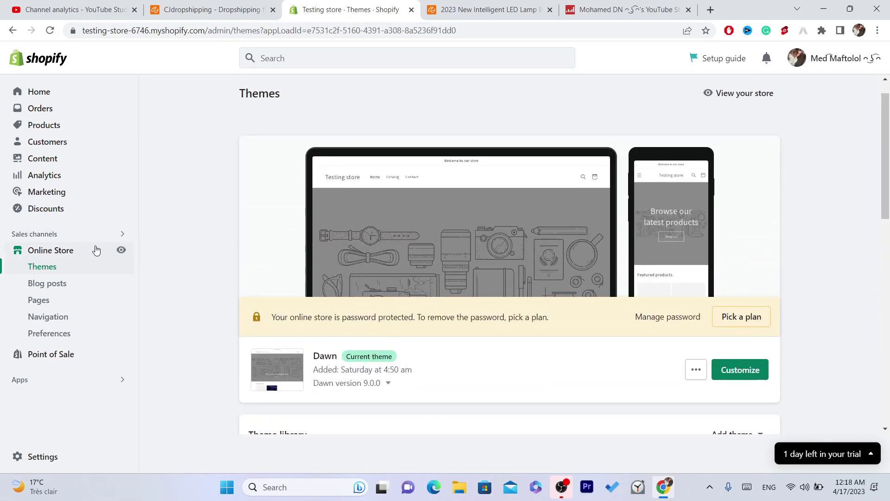
# View the live store's GLL Super White product, then return to CJdropshipping trending products.
pyautogui.click(122, 250)
pyautogui.scroll(-7, 337, 281)
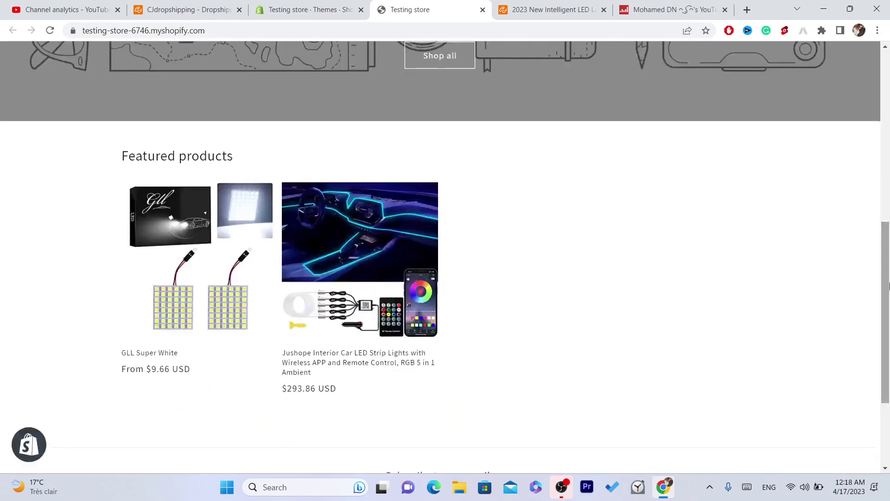
pyautogui.click(200, 273)
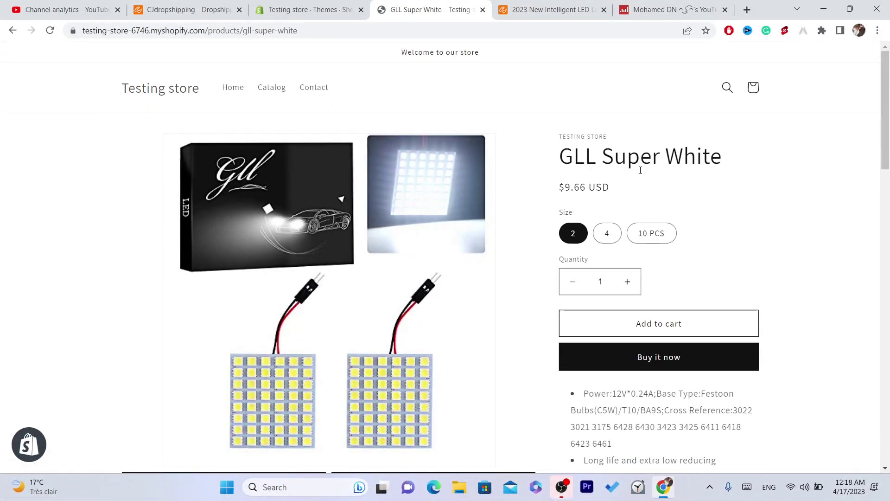
pyautogui.click(274, 5)
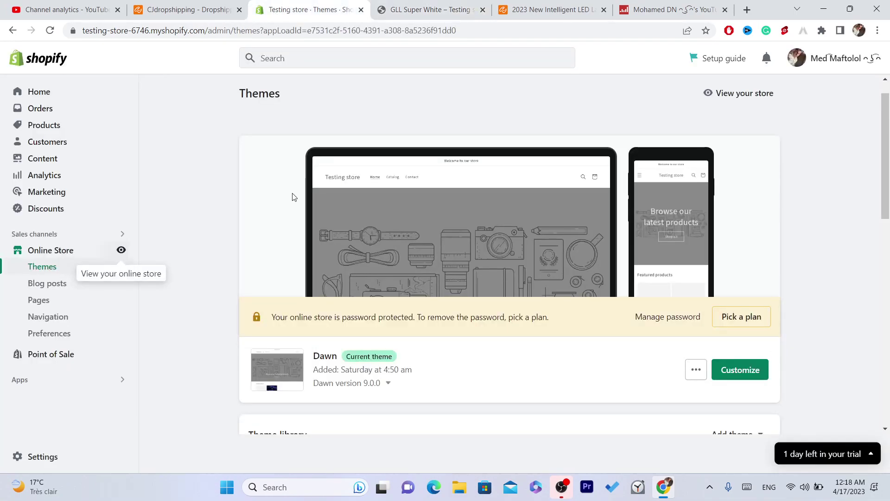
pyautogui.click(191, 5)
pyautogui.moveTo(370, 127)
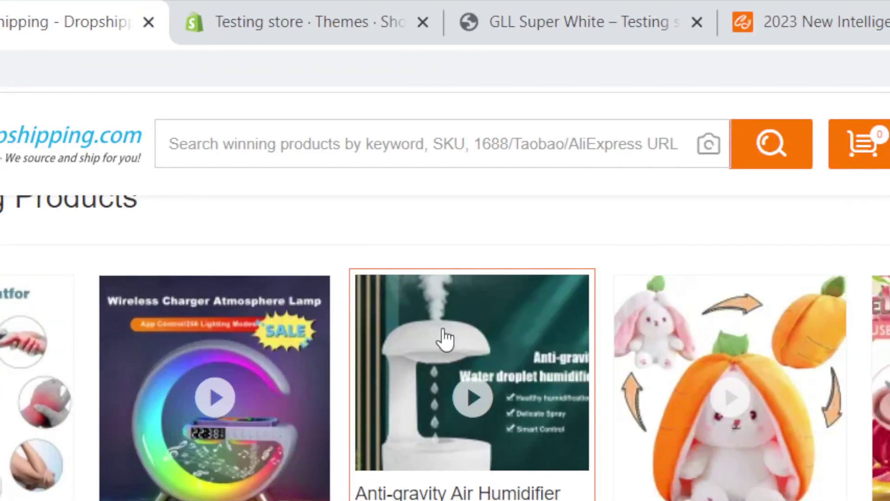
# Open the Anti-gravity Air Humidifier product and display its Buyer Reviews (3).
pyautogui.click(445, 338)
pyautogui.click(327, 80)
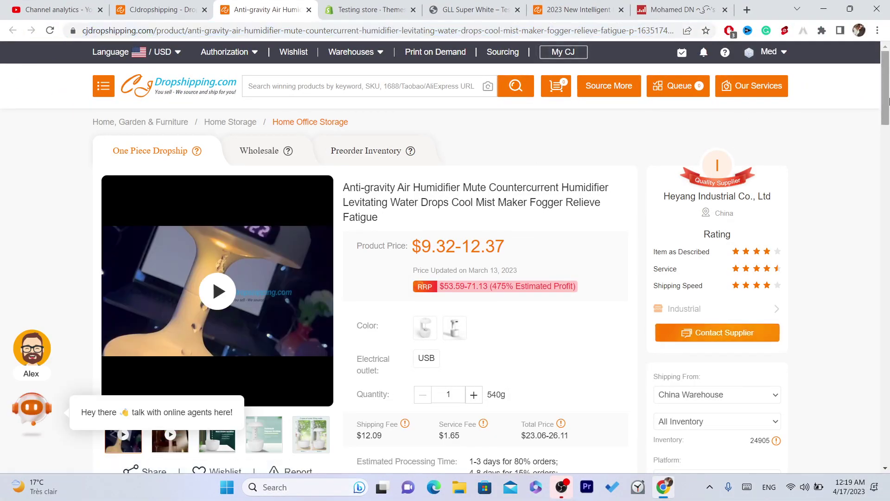
pyautogui.scroll(-1, 889, 101)
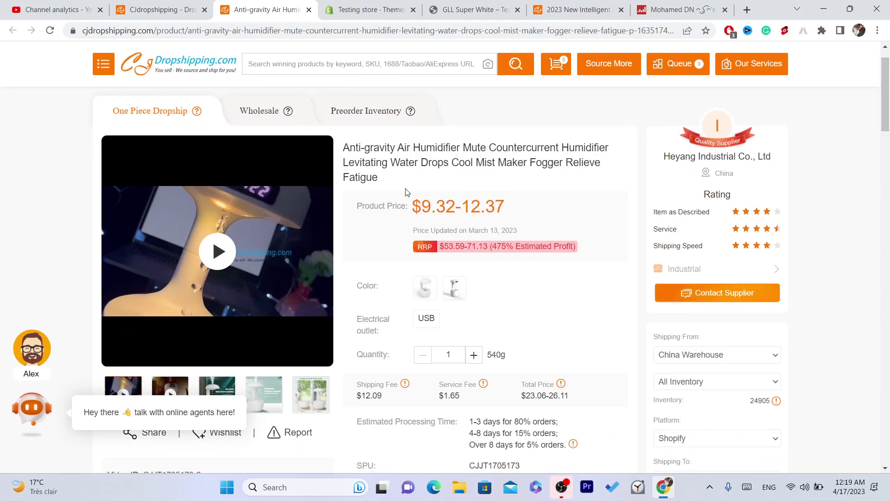
pyautogui.click(395, 6)
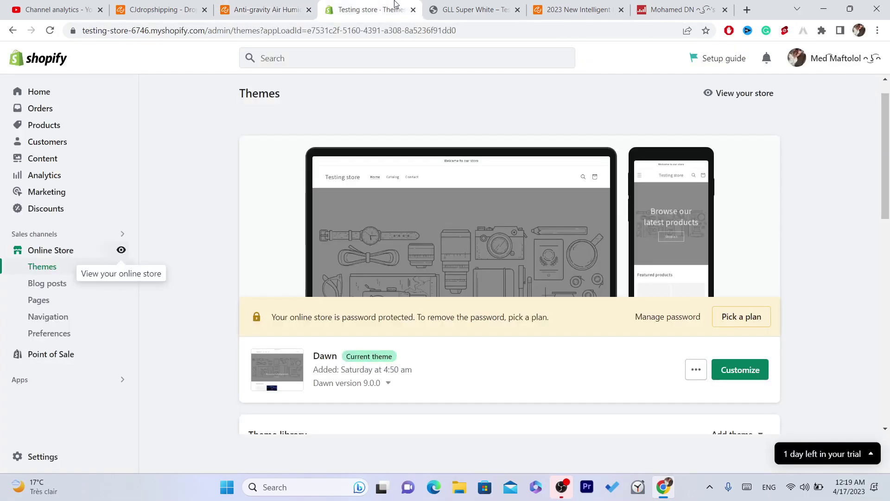
pyautogui.click(296, 7)
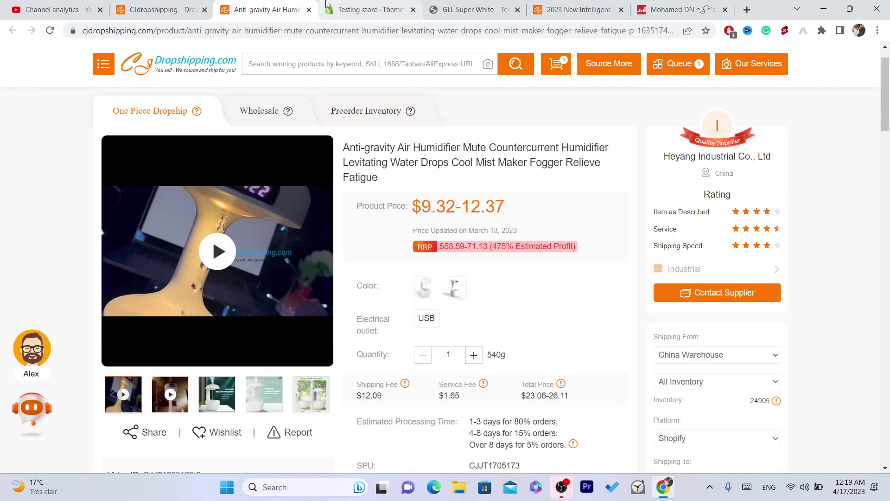
pyautogui.click(366, 8)
pyautogui.click(306, 4)
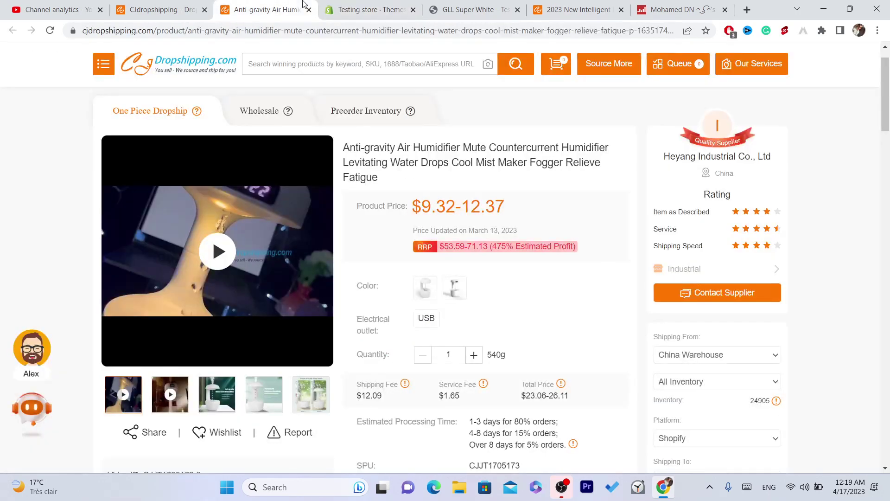
pyautogui.scroll(-14, 889, 176)
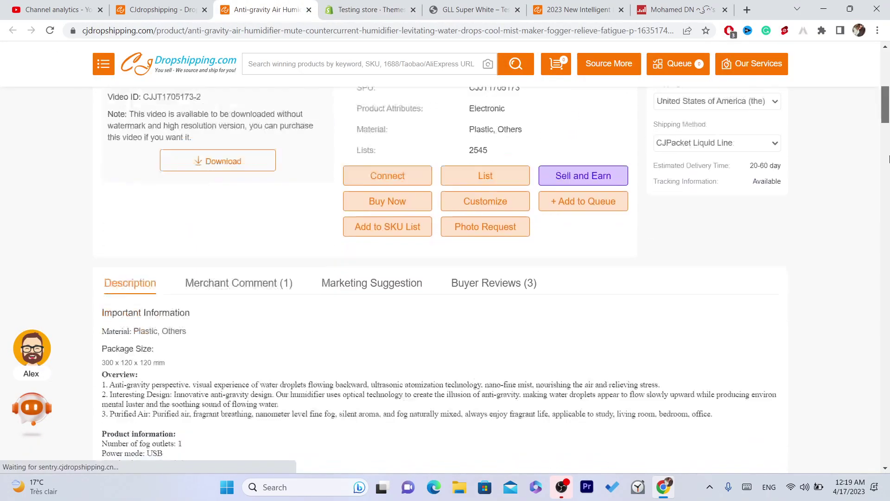
pyautogui.scroll(4, 888, 132)
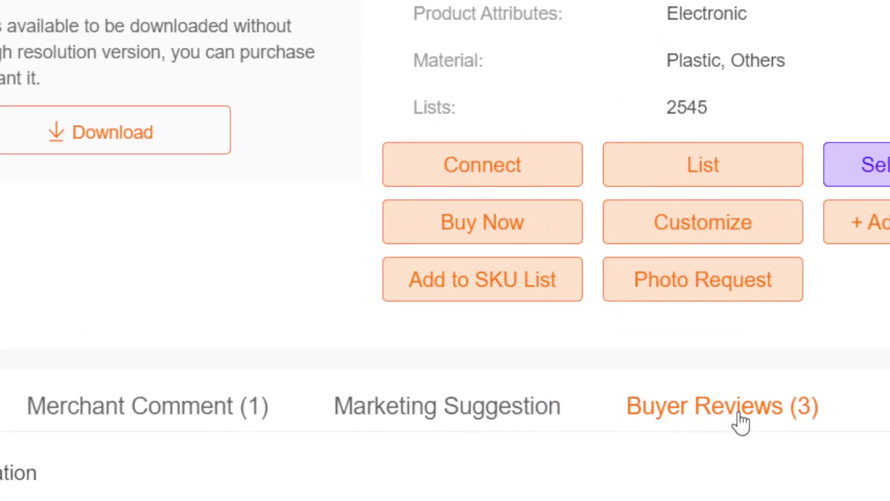
pyautogui.click(738, 415)
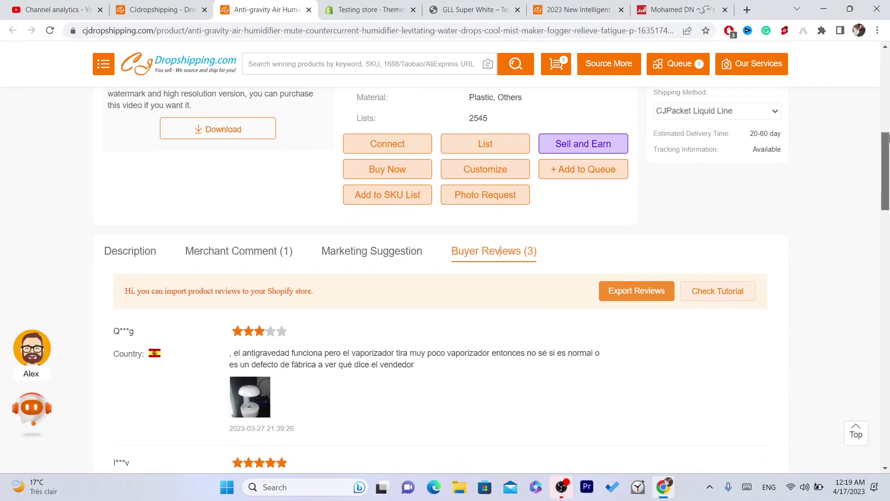
# Export the humidifier's buyer reviews and save reviews (13).csv onto the desktop.
pyautogui.scroll(-2, 521, 223)
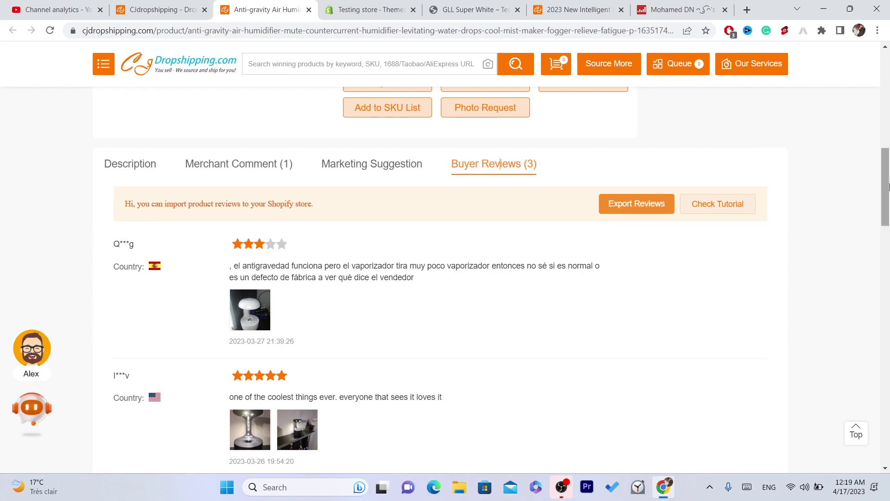
pyautogui.moveTo(887, 187)
pyautogui.mouseDown()
pyautogui.moveTo(887, 210)
pyautogui.moveTo(887, 184)
pyautogui.mouseUp()
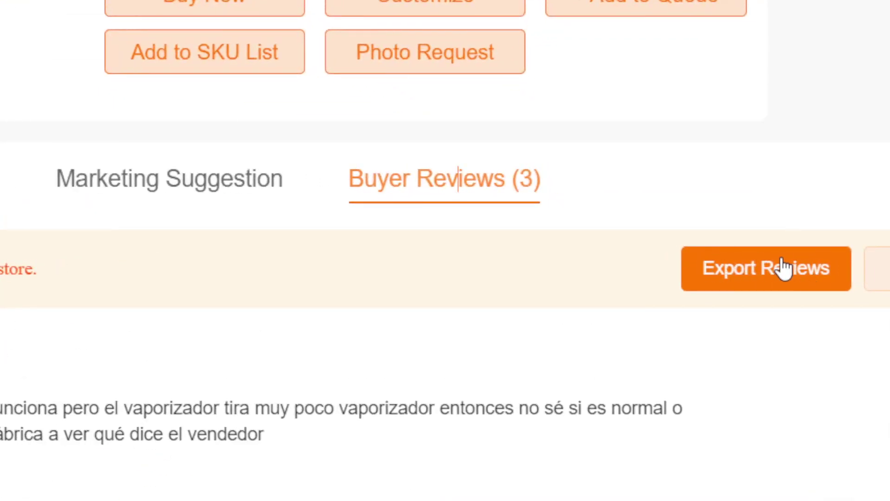
pyautogui.click(790, 278)
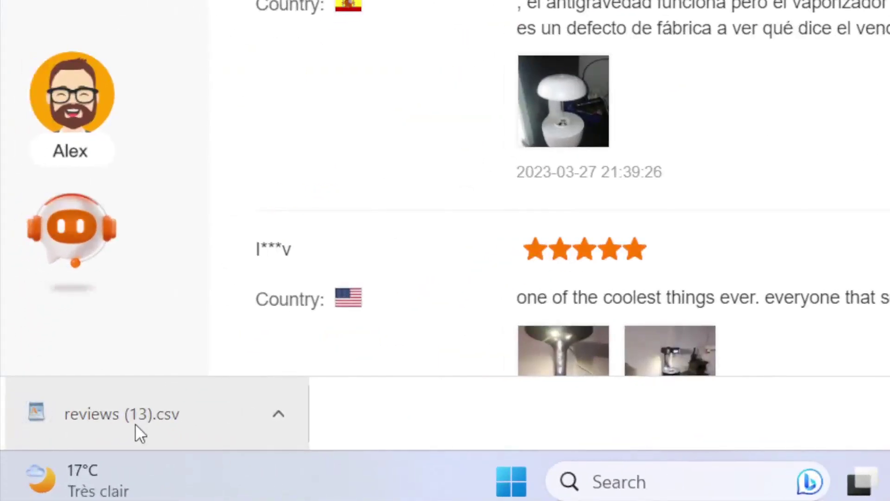
pyautogui.moveTo(33, 457); pyautogui.dragTo(57, 458)
pyautogui.moveTo(129, 416); pyautogui.dragTo(90, 93)
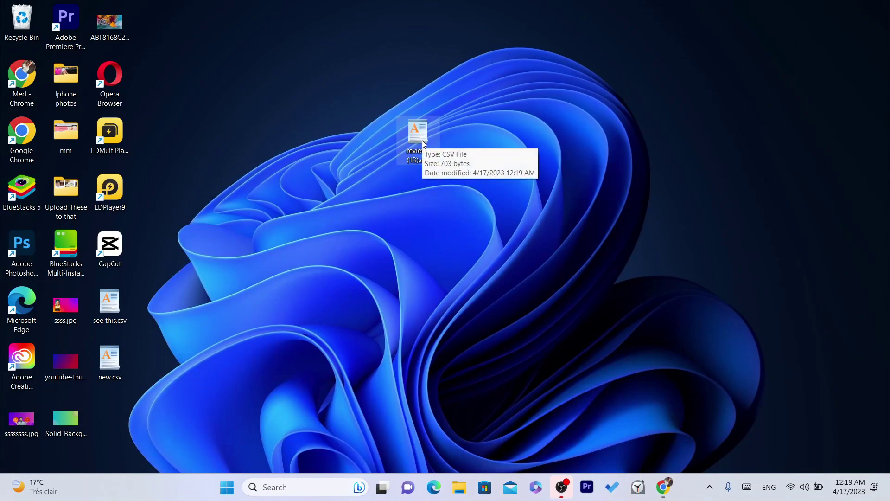
pyautogui.moveTo(412, 154); pyautogui.dragTo(501, 268)
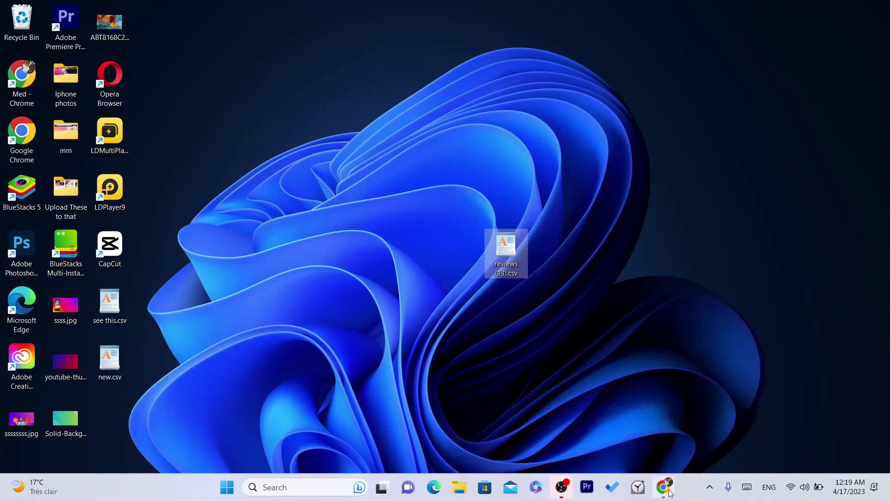
pyautogui.click(669, 491)
# Reach the Shopify App Store through Settings > Apps and sales channels.
pyautogui.click(370, 9)
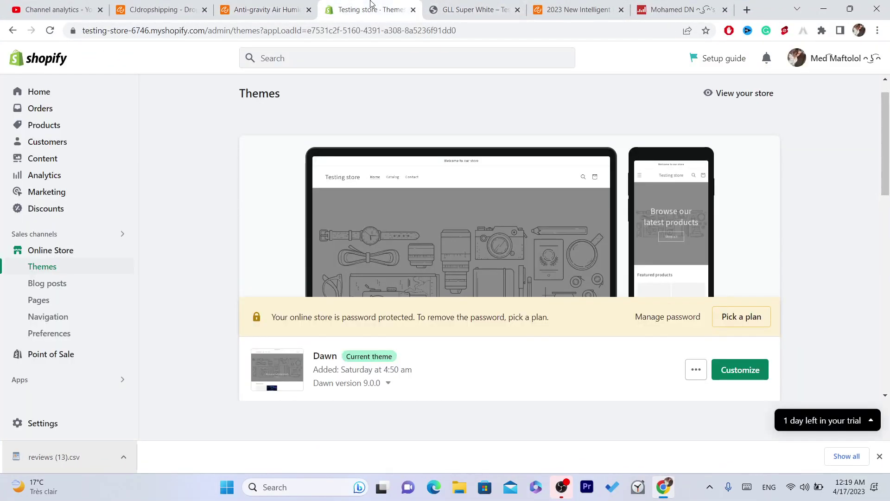
pyautogui.click(41, 424)
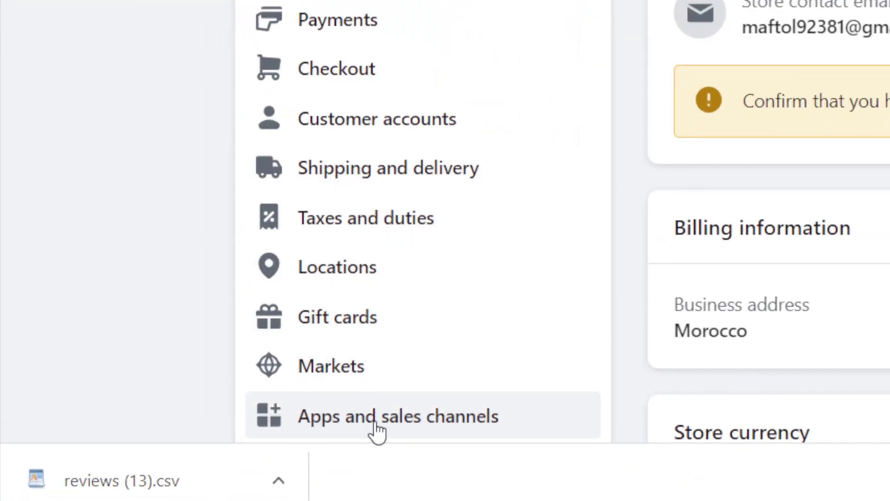
pyautogui.click(378, 431)
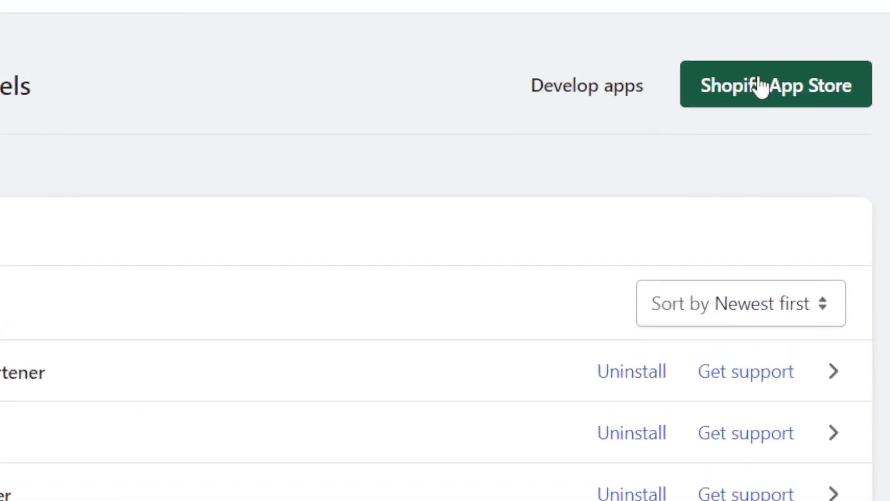
pyautogui.click(760, 85)
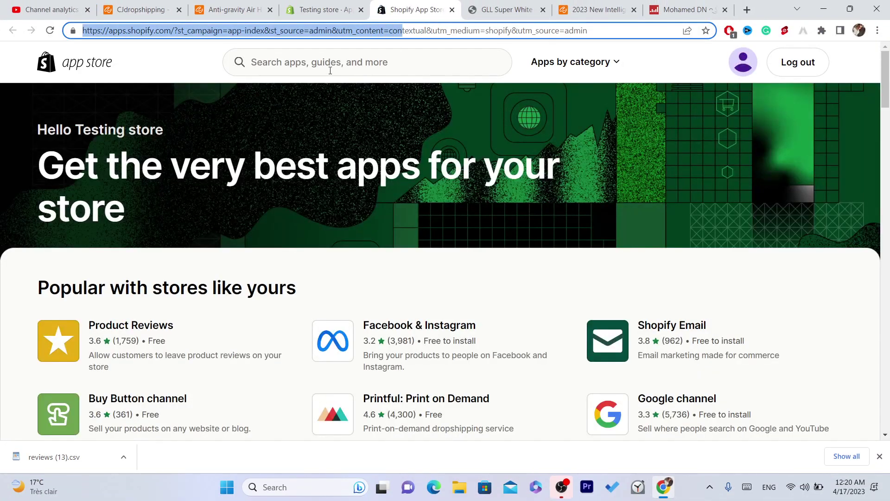
# Search 'product reviews' and install the Product Reviews app on the Testing store.
pyautogui.click(330, 71)
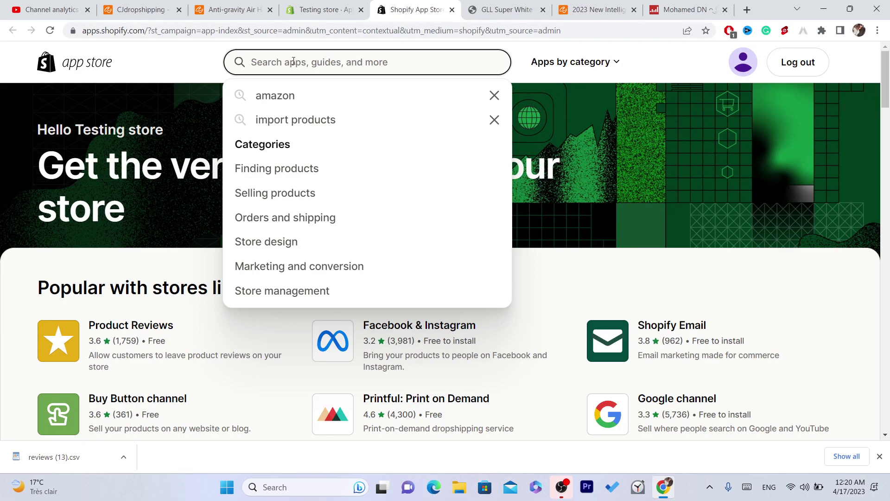
pyautogui.write('product')
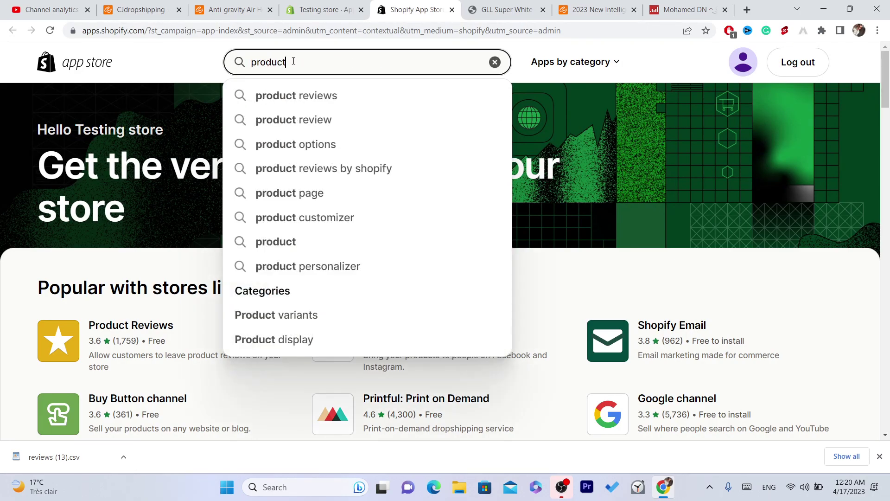
pyautogui.write(' reviews')
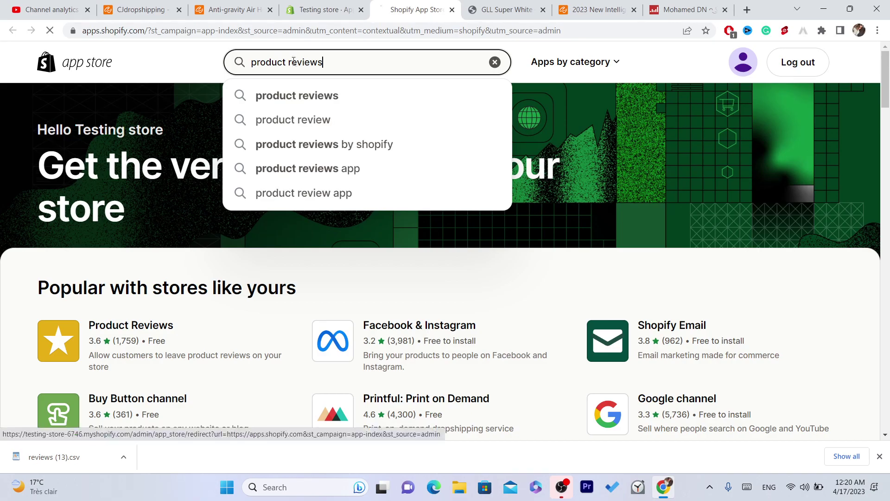
pyautogui.press('Return')
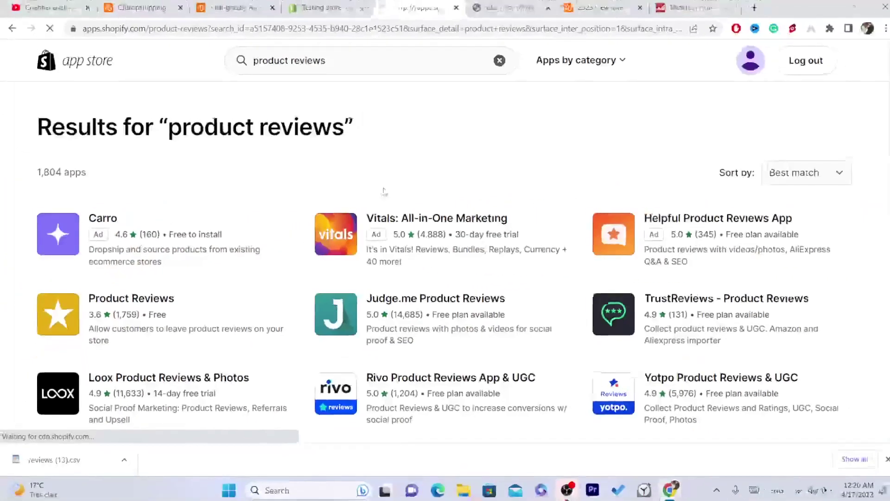
pyautogui.click(77, 414)
pyautogui.click(167, 272)
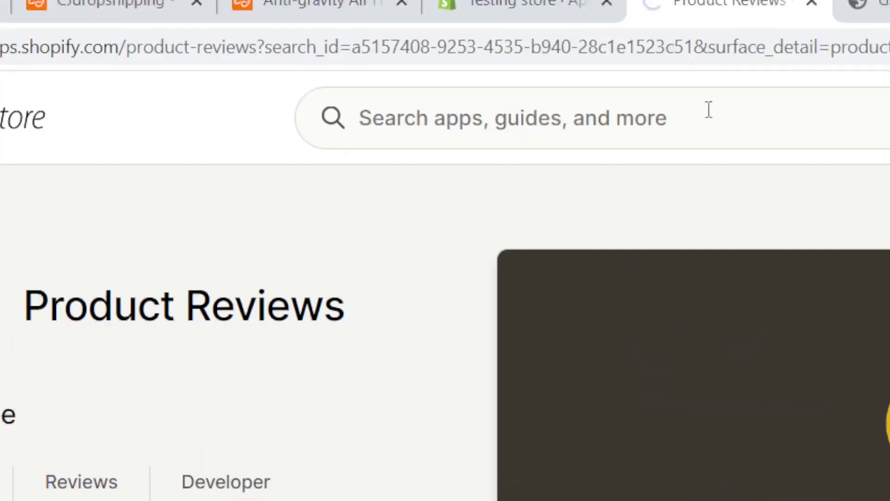
pyautogui.click(684, 66)
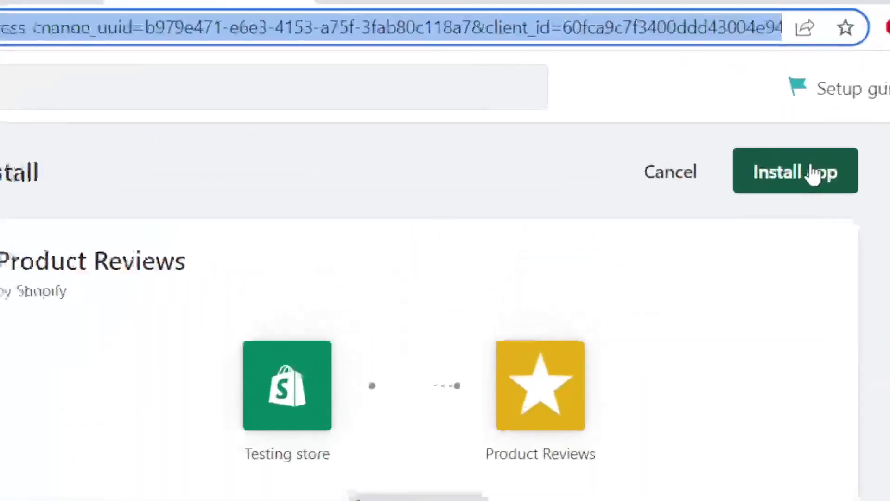
pyautogui.click(812, 175)
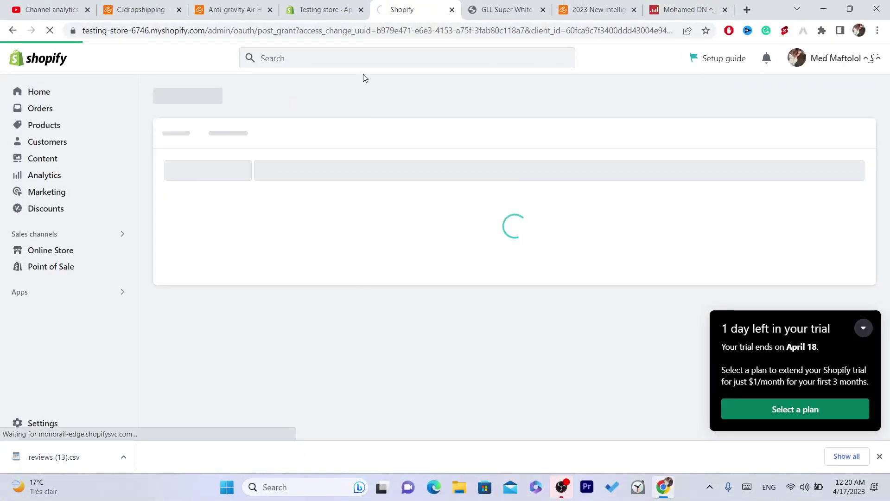
# Close Settings to get back to the admin Online Store Themes page.
pyautogui.click(382, 30)
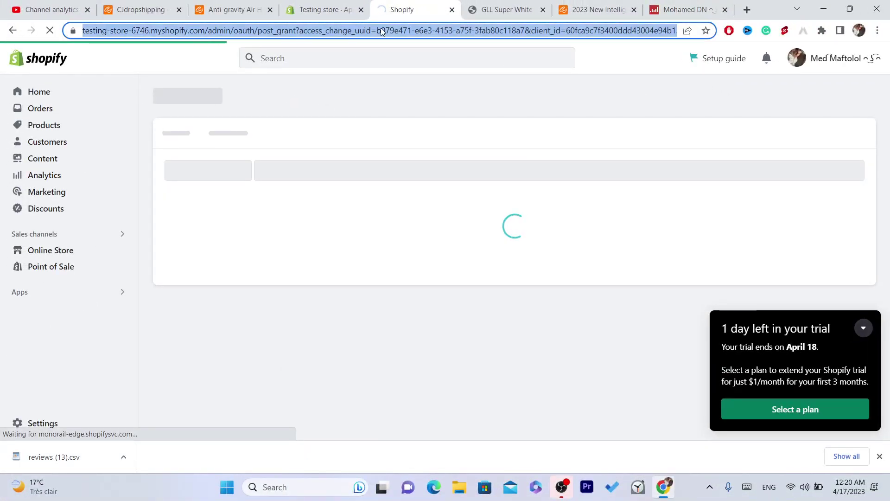
pyautogui.moveTo(83, 30); pyautogui.dragTo(383, 30)
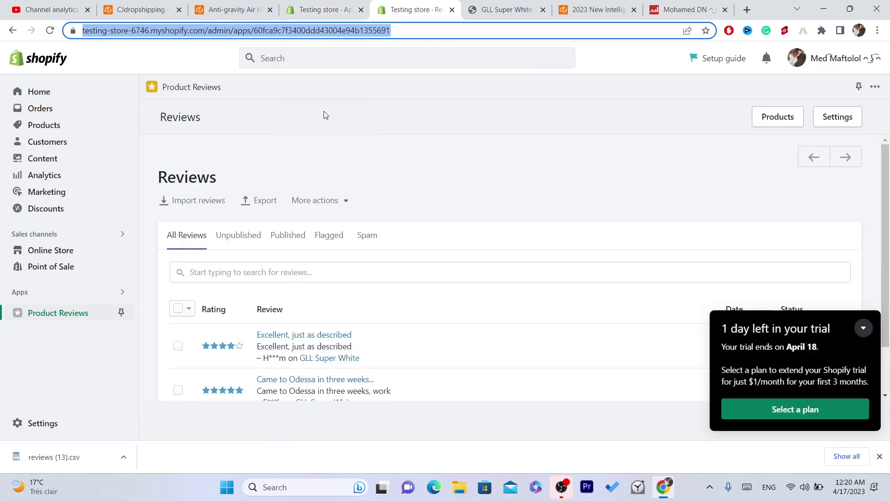
pyautogui.click(56, 89)
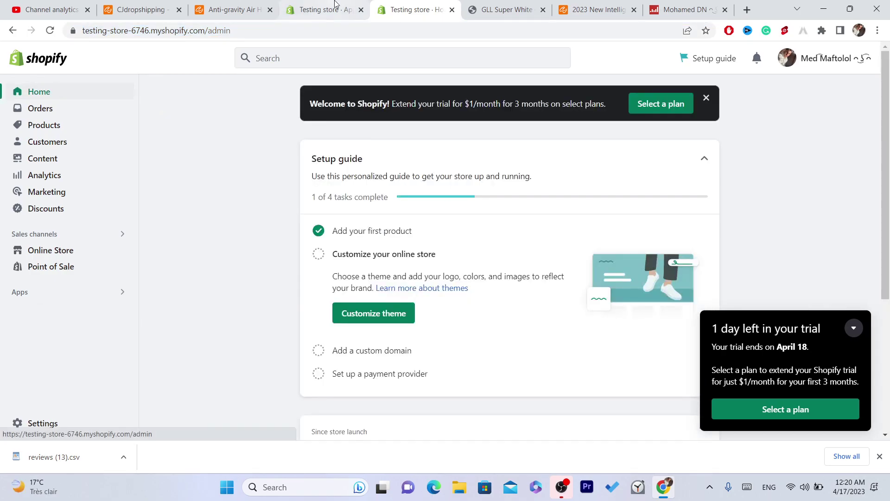
pyautogui.click(335, 4)
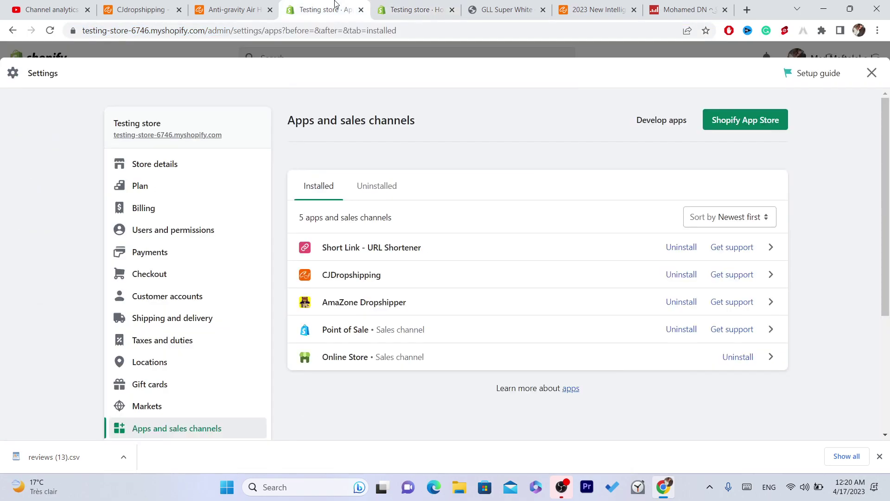
pyautogui.click(872, 73)
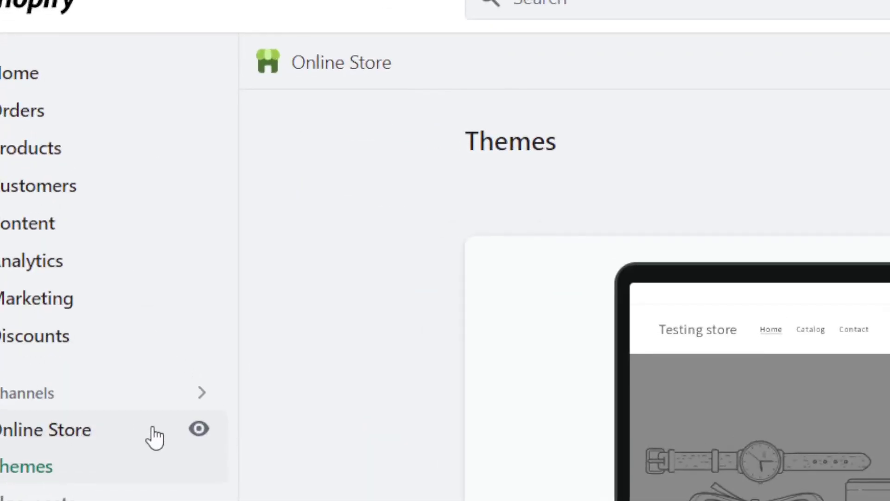
# Open the GLL Super White product on the live storefront, then return to the admin Themes page.
pyautogui.click(199, 425)
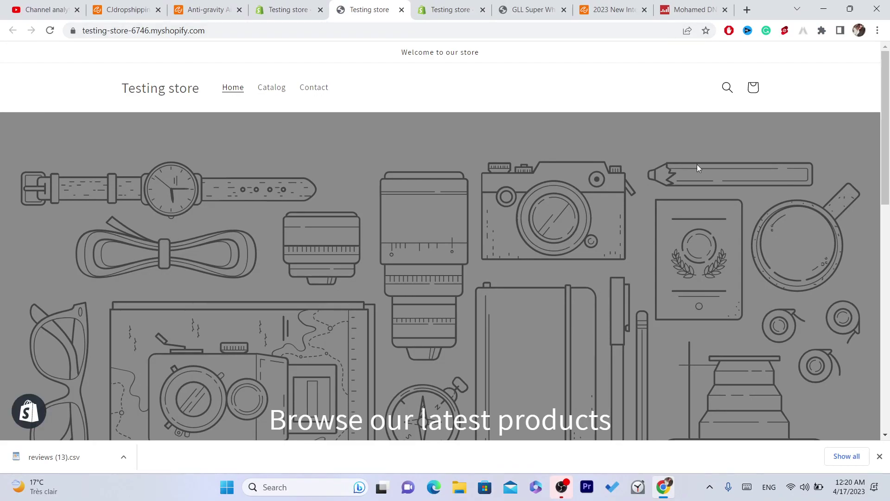
pyautogui.scroll(-6, 498, 138)
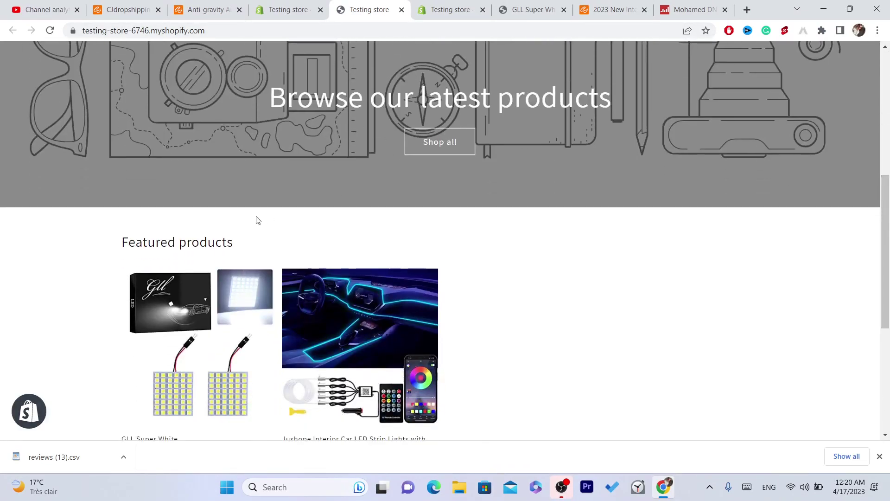
pyautogui.scroll(-1, 466, 172)
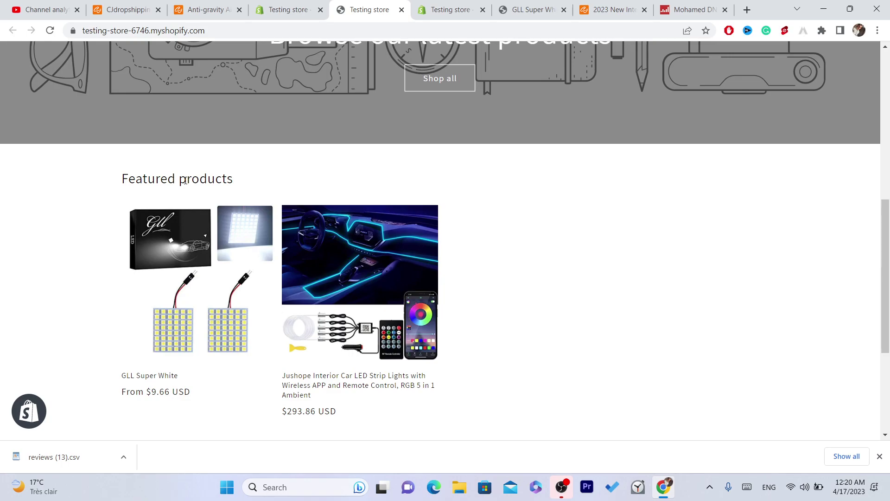
pyautogui.press('super+d')
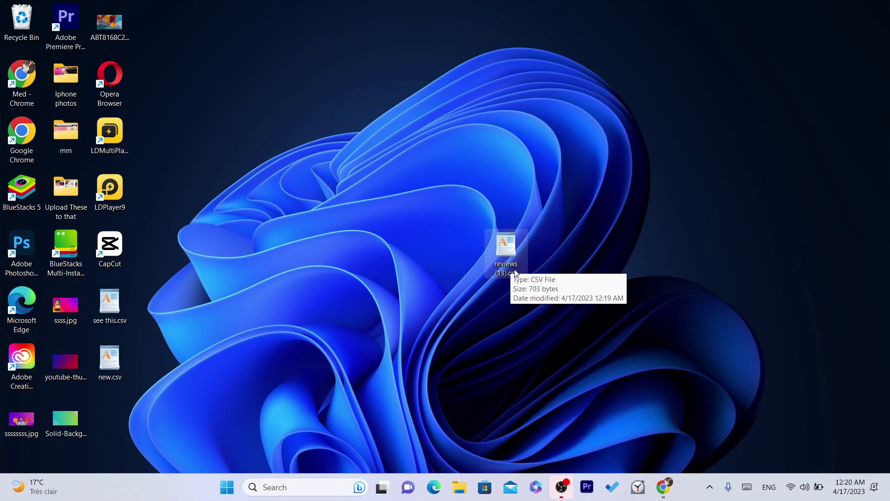
pyautogui.click(663, 487)
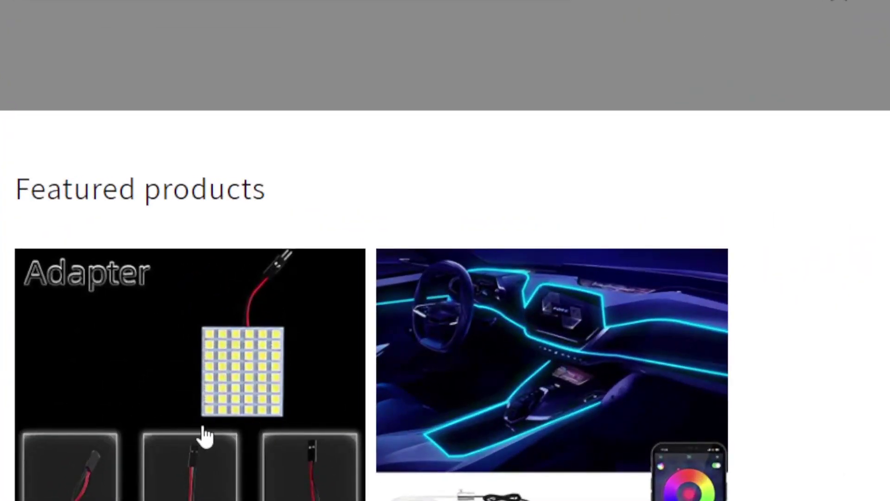
pyautogui.click(201, 297)
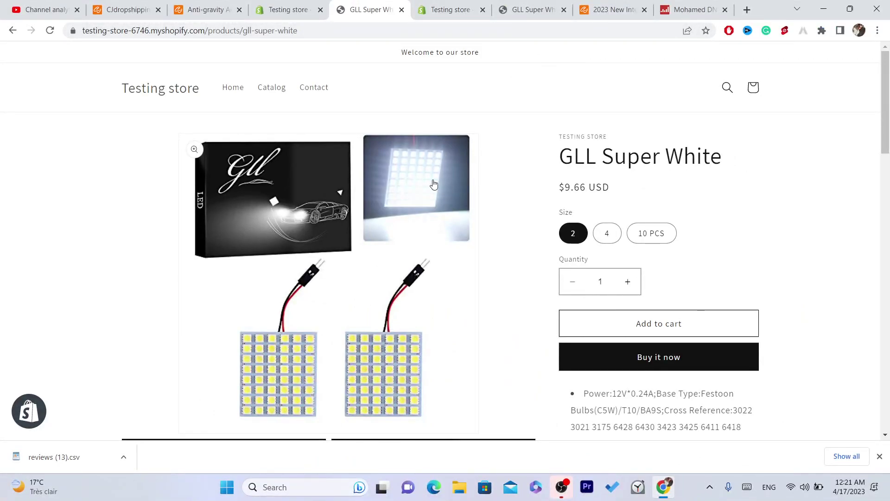
pyautogui.click(288, 7)
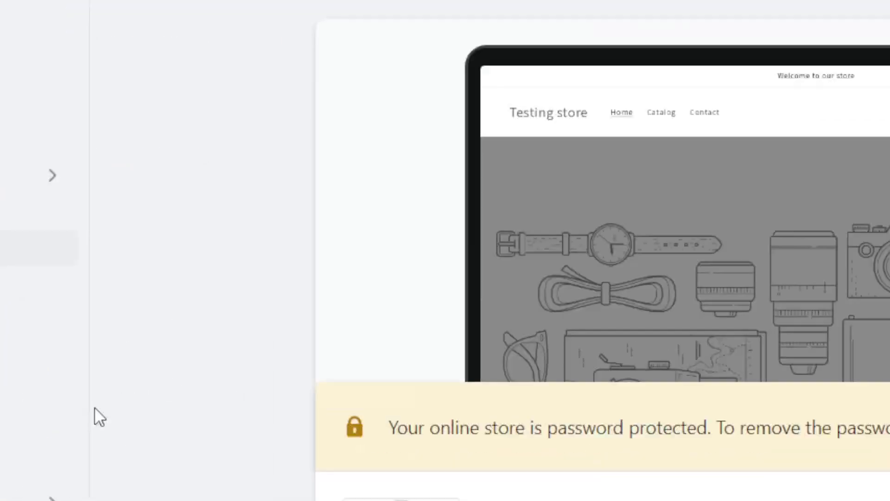
# Launch Product Reviews from Apps and sales channels, dismiss the trial notice, and minimize Chrome.
pyautogui.click(73, 418)
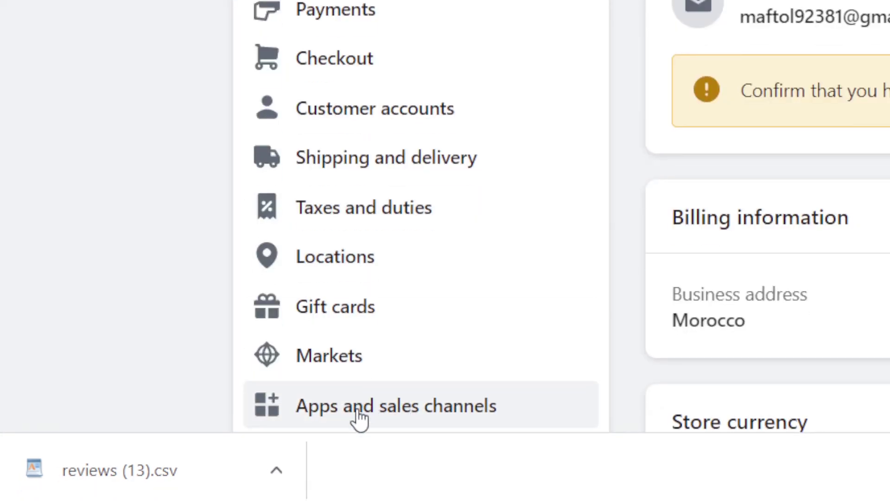
pyautogui.click(359, 417)
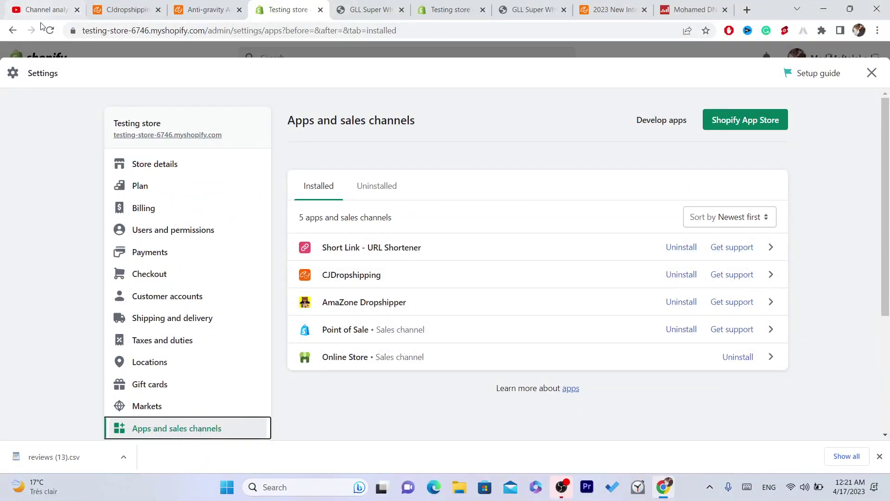
pyautogui.click(50, 30)
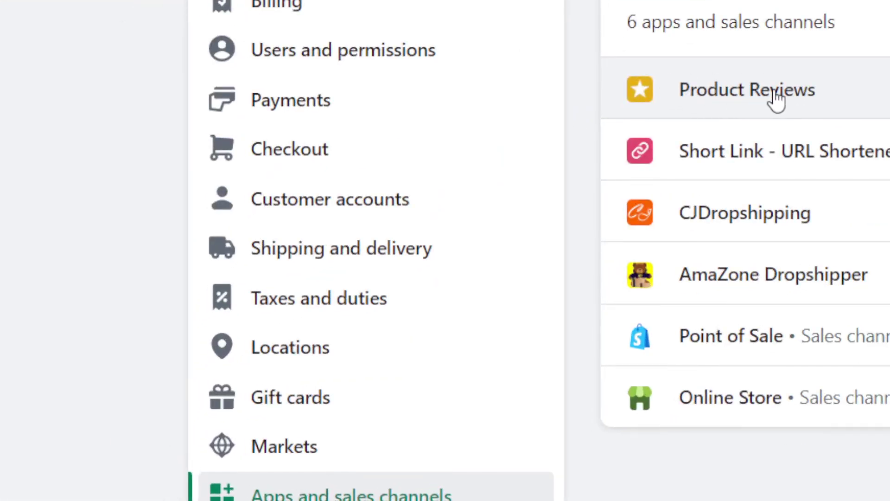
pyautogui.click(732, 102)
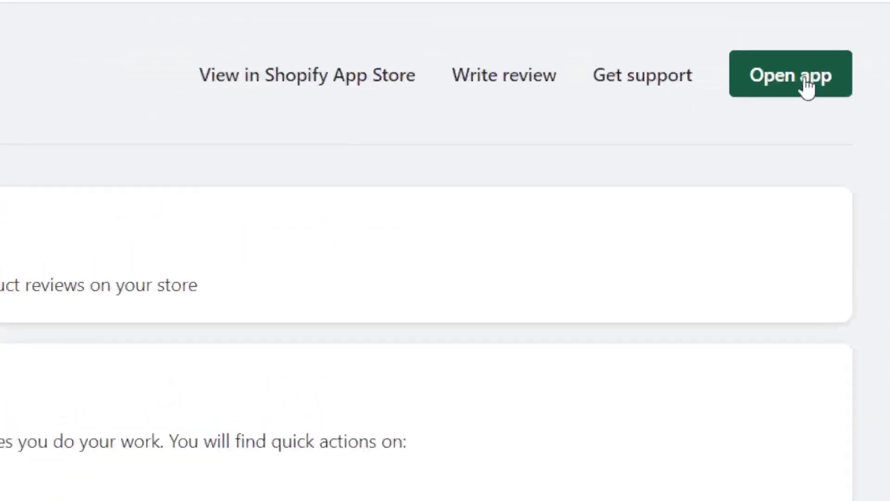
pyautogui.click(809, 87)
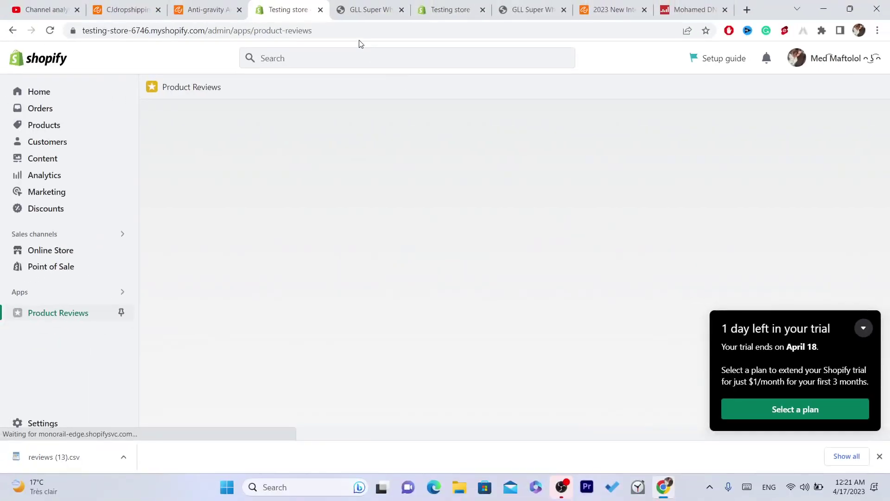
pyautogui.click(864, 328)
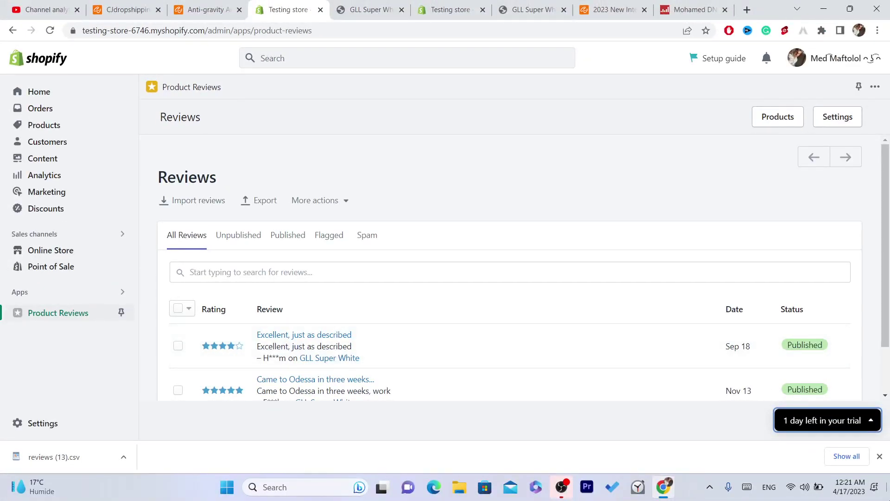
pyautogui.press('super+d')
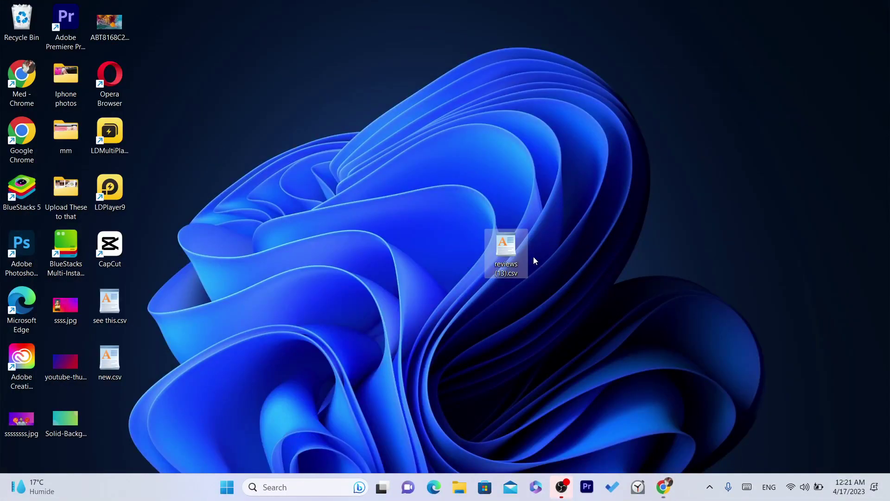
# Open reviews (13).csv from the desktop with Extreme CSV.
pyautogui.moveTo(503, 264); pyautogui.dragTo(473, 226)
pyautogui.click(502, 266)
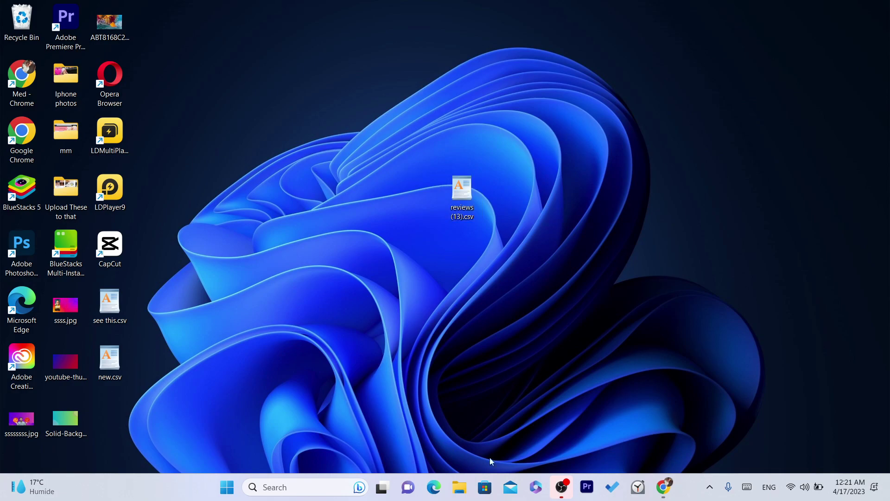
pyautogui.rightClick(461, 196)
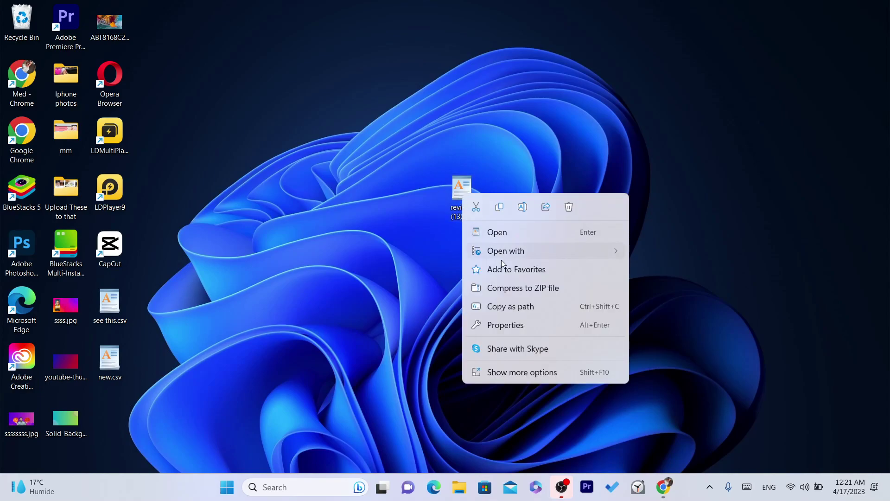
pyautogui.moveTo(505, 255)
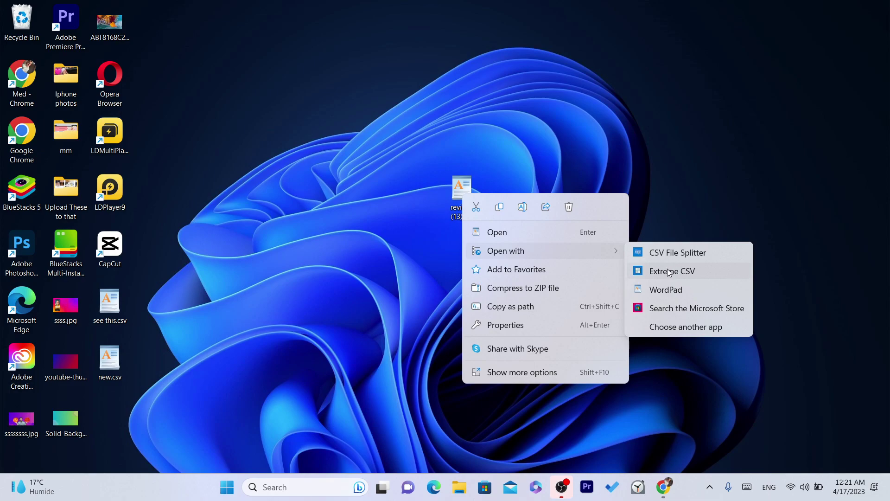
pyautogui.click(683, 272)
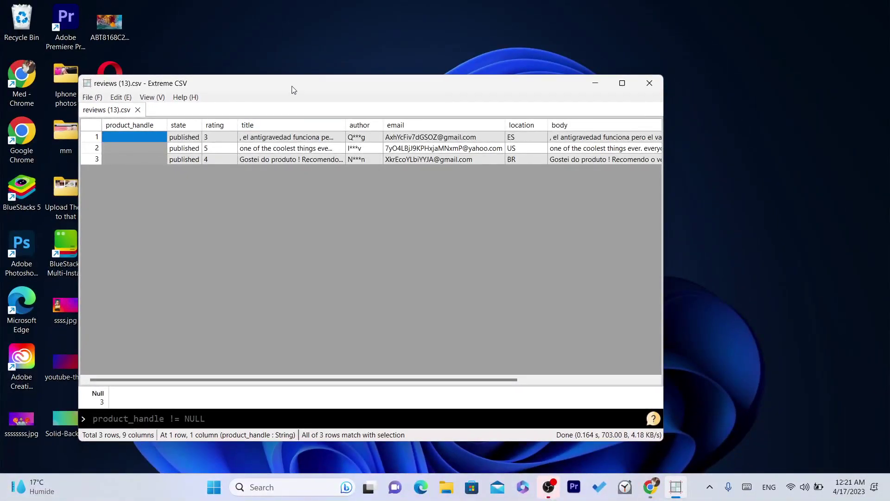
pyautogui.moveTo(293, 89); pyautogui.dragTo(398, 118)
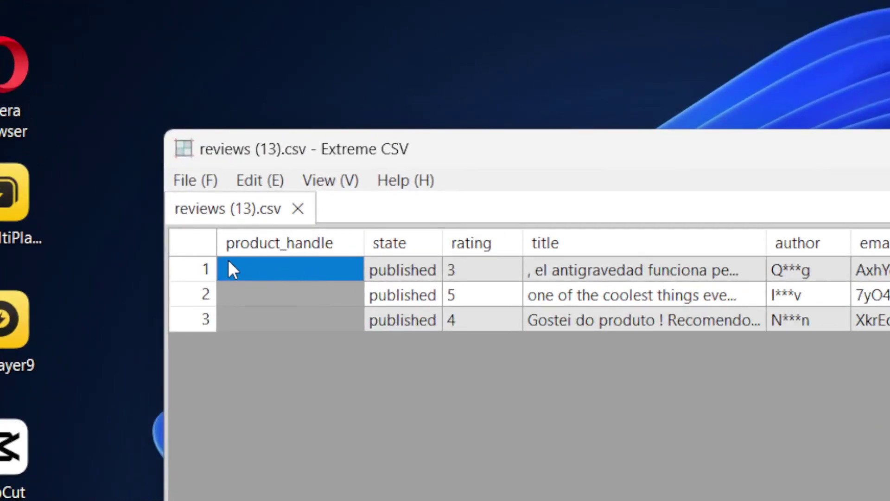
pyautogui.doubleClick(271, 266)
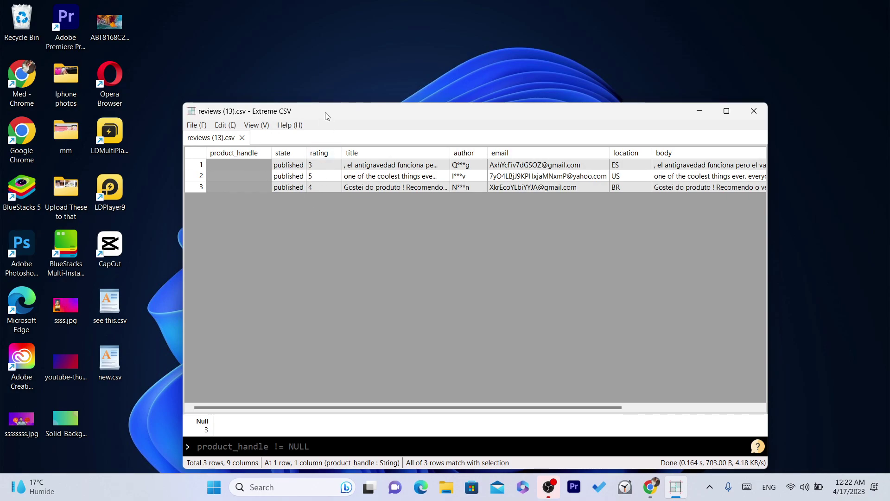
pyautogui.moveTo(328, 113); pyautogui.dragTo(327, 111)
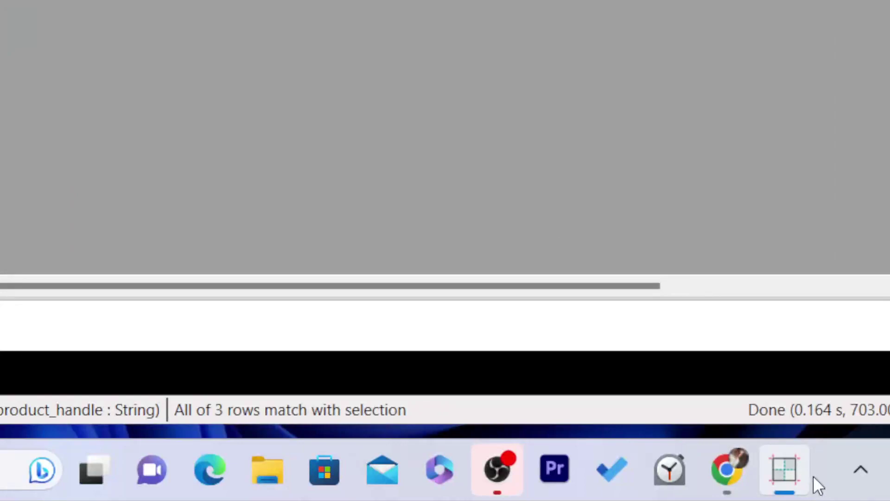
# Bring up the GLL Super White product page in Chrome and reload it.
pyautogui.click(663, 493)
pyautogui.click(371, 6)
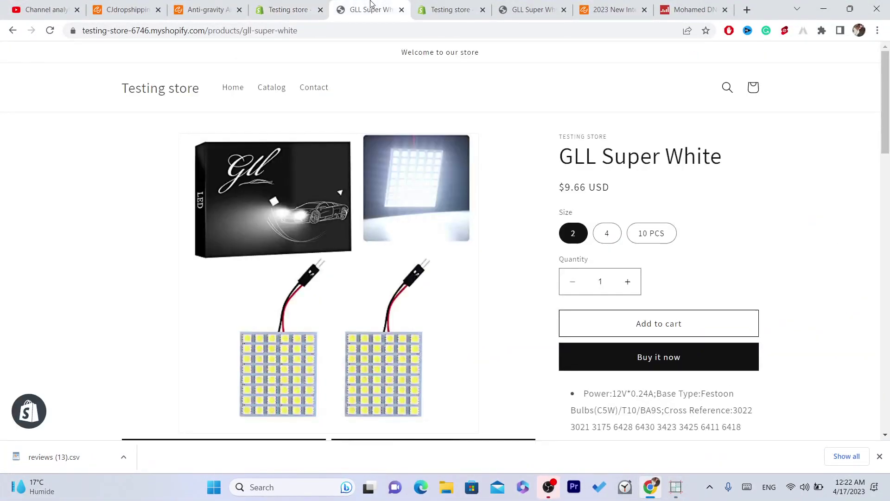
pyautogui.click(50, 30)
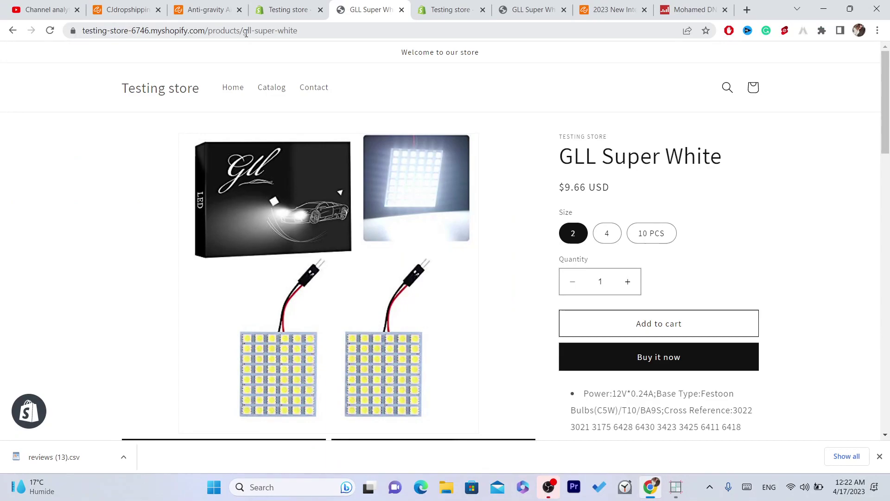
# Select the gll-super-white handle in the page URL, then return to the reviews CSV.
pyautogui.moveTo(243, 30); pyautogui.dragTo(297, 31)
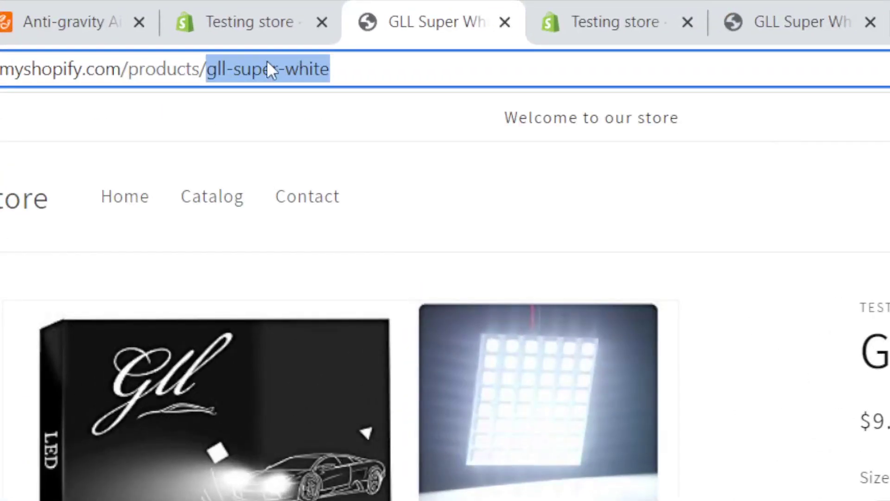
pyautogui.click(200, 65)
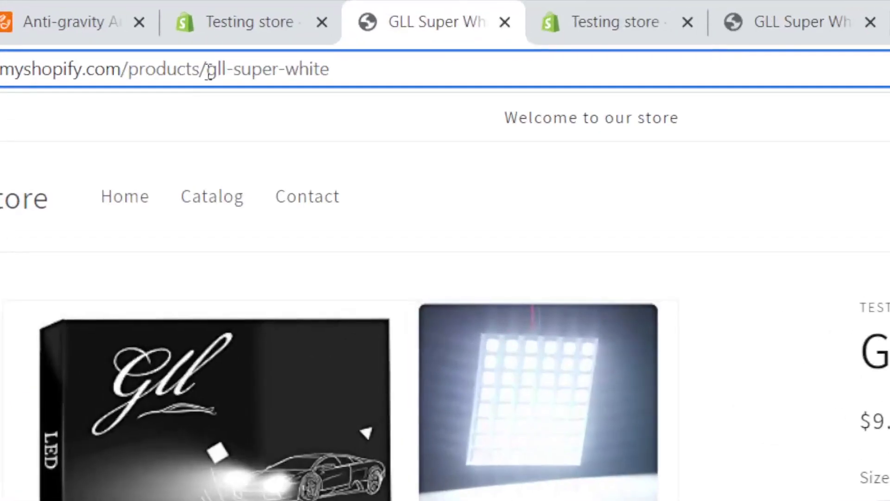
pyautogui.moveTo(269, 31); pyautogui.dragTo(332, 25)
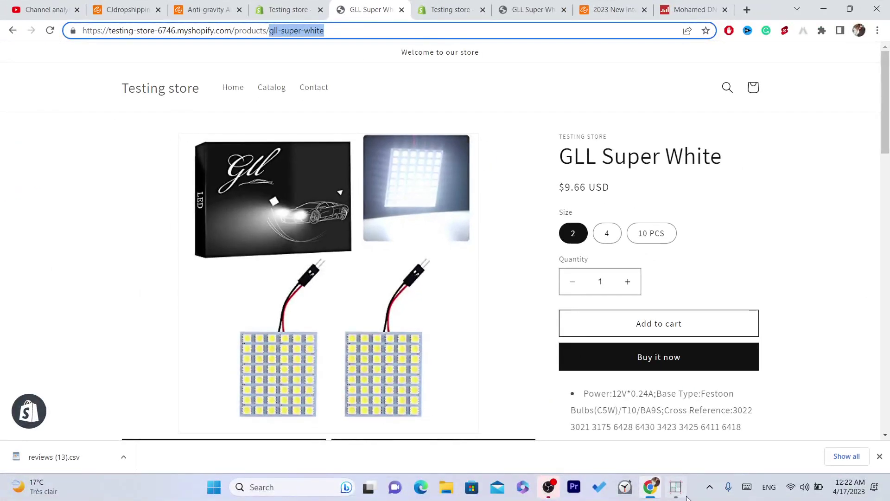
pyautogui.click(689, 499)
pyautogui.click(681, 493)
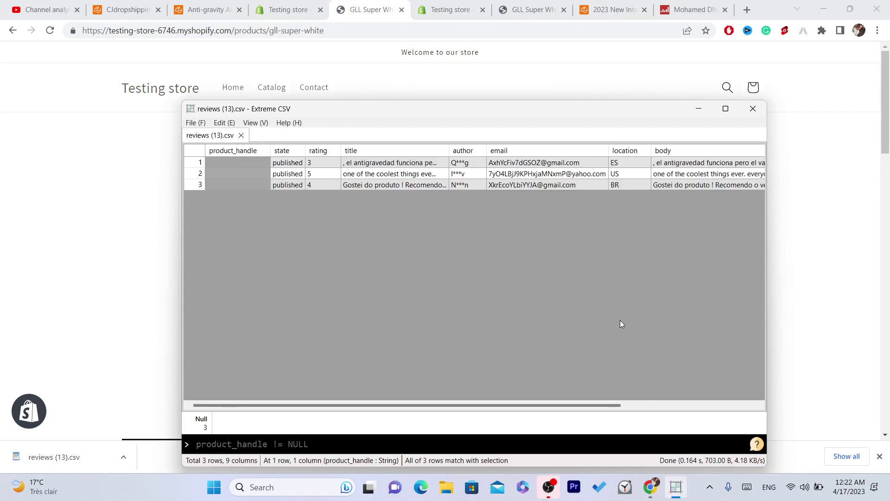
# Enter gll-super-white as row 1's product_handle with the touch keyboard and commit it.
pyautogui.doubleClick(235, 162)
pyautogui.click(747, 487)
pyautogui.click(569, 388)
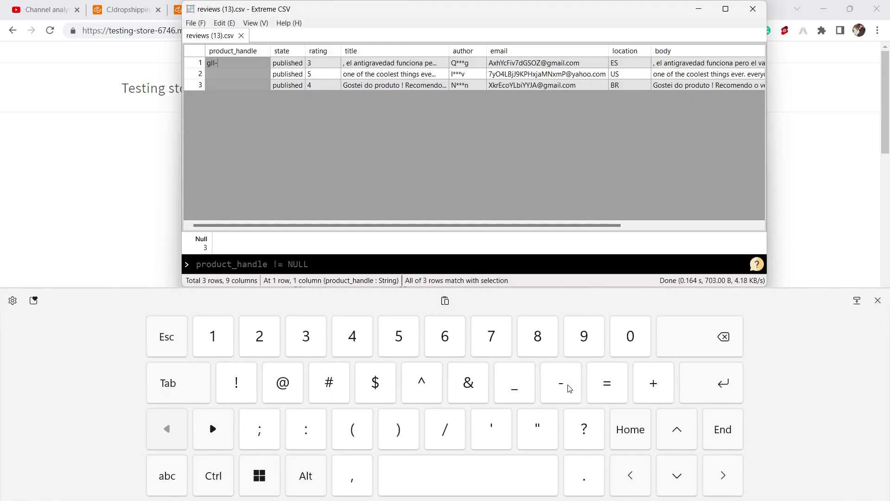
pyautogui.click(137, 139)
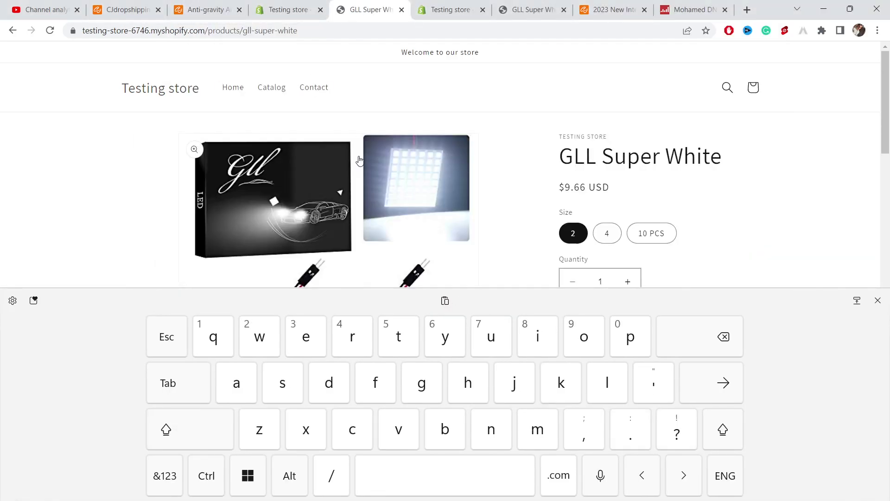
pyautogui.click(879, 301)
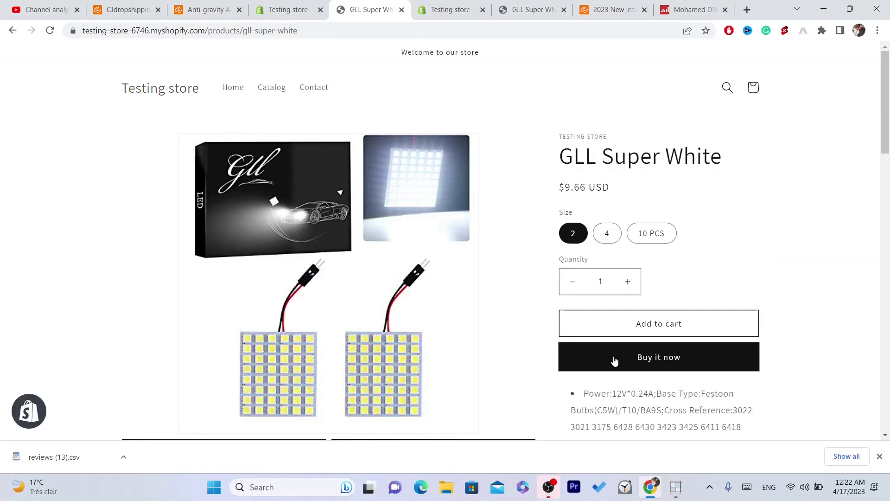
pyautogui.click(676, 487)
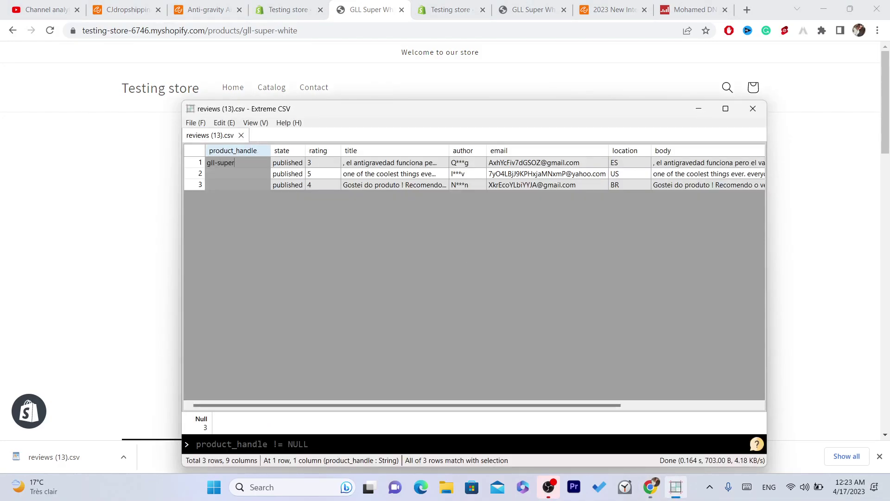
pyautogui.click(746, 487)
pyautogui.click(168, 475)
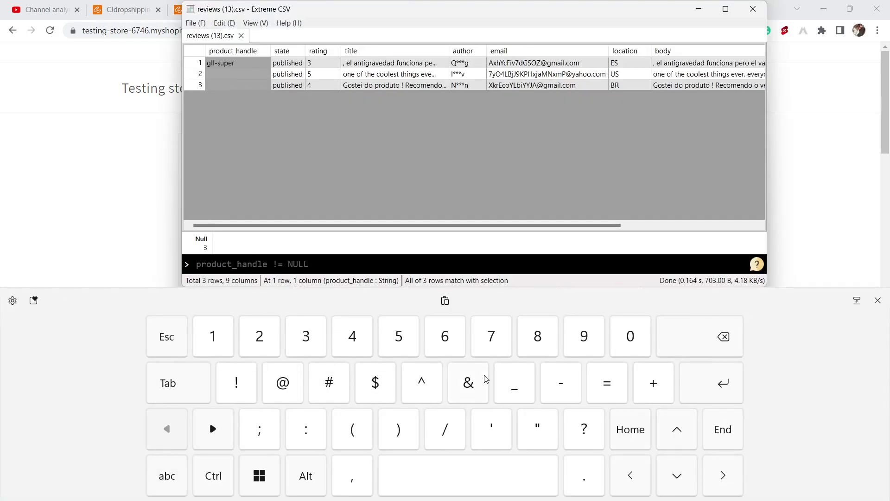
pyautogui.click(552, 390)
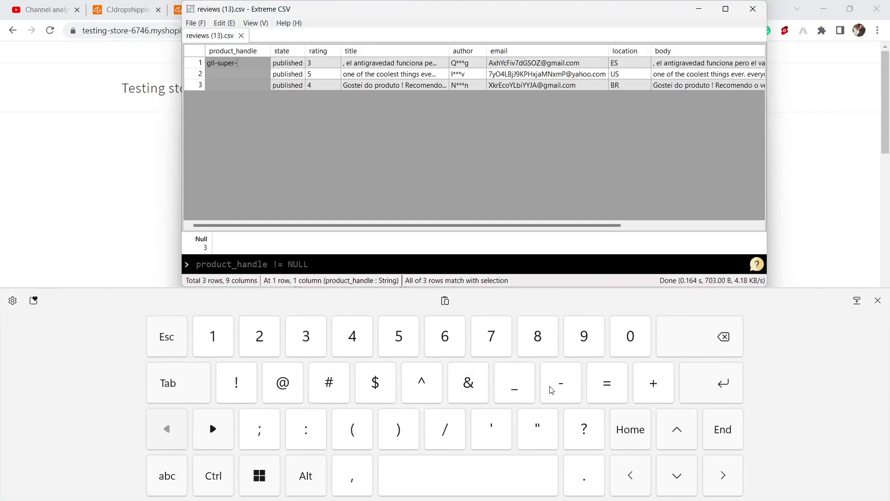
pyautogui.click(878, 304)
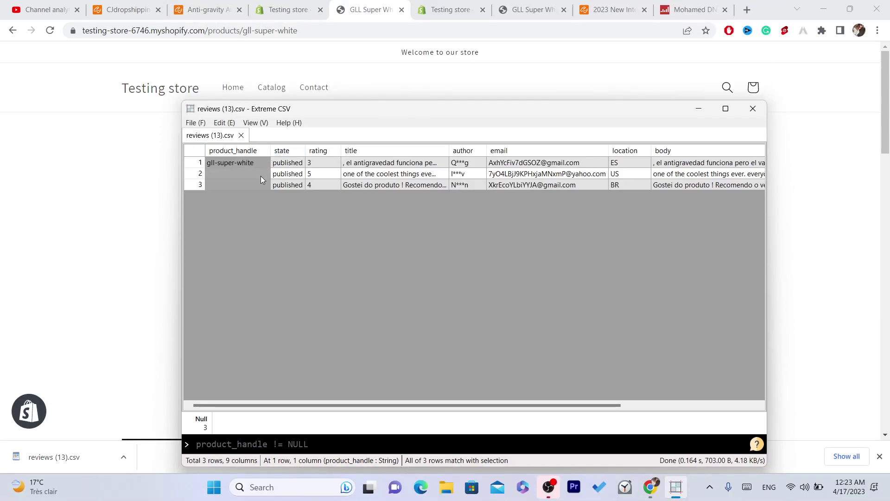
pyautogui.click(238, 179)
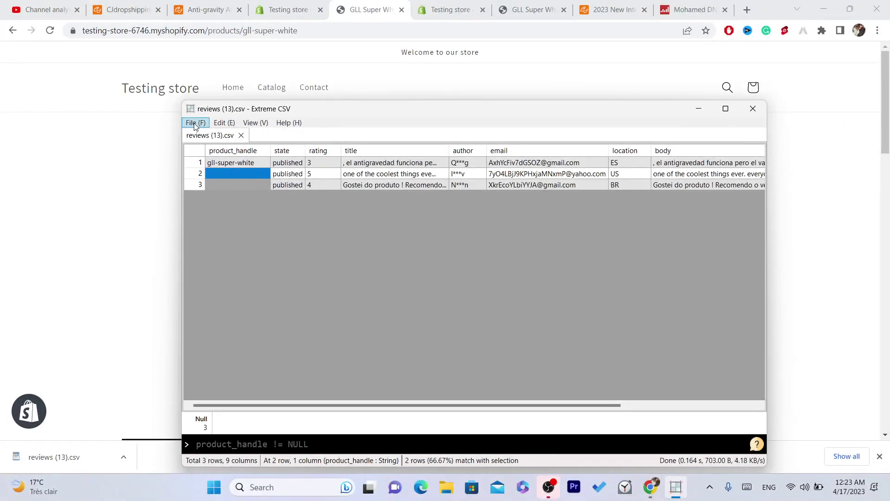
# Save the edited reviews file to the Desktop as REVIEW and minimize Extreme CSV.
pyautogui.click(195, 123)
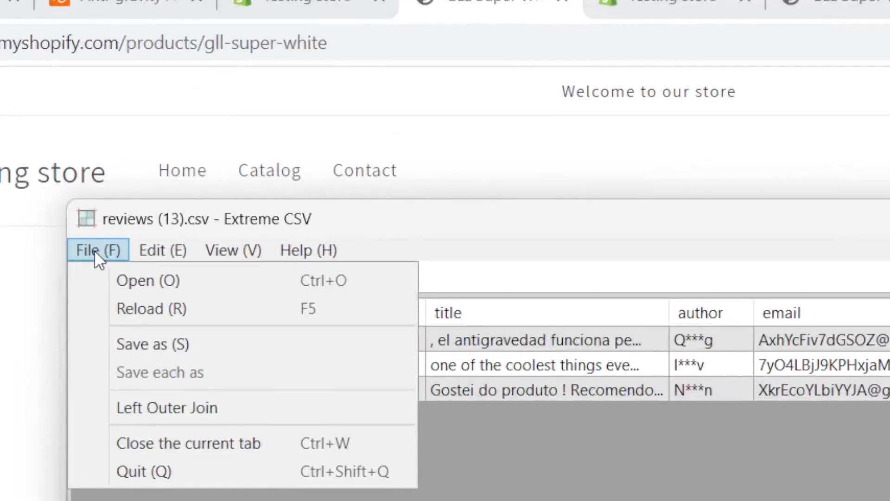
pyautogui.click(106, 344)
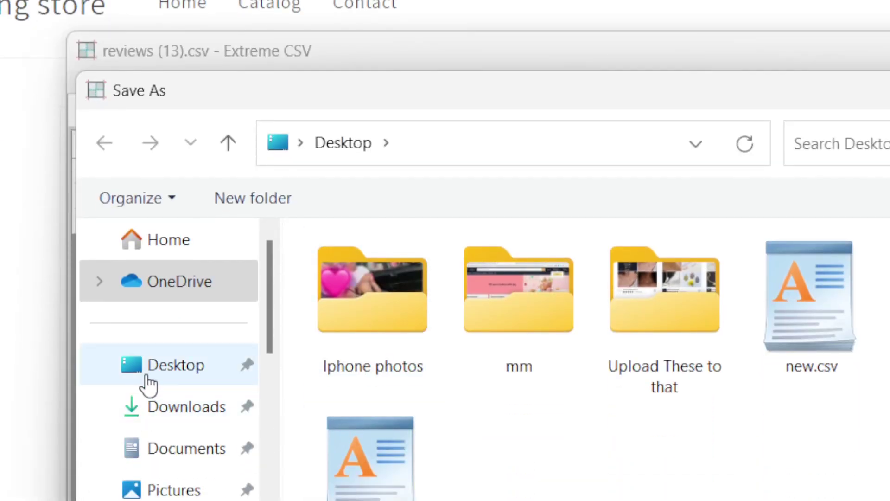
pyautogui.click(143, 378)
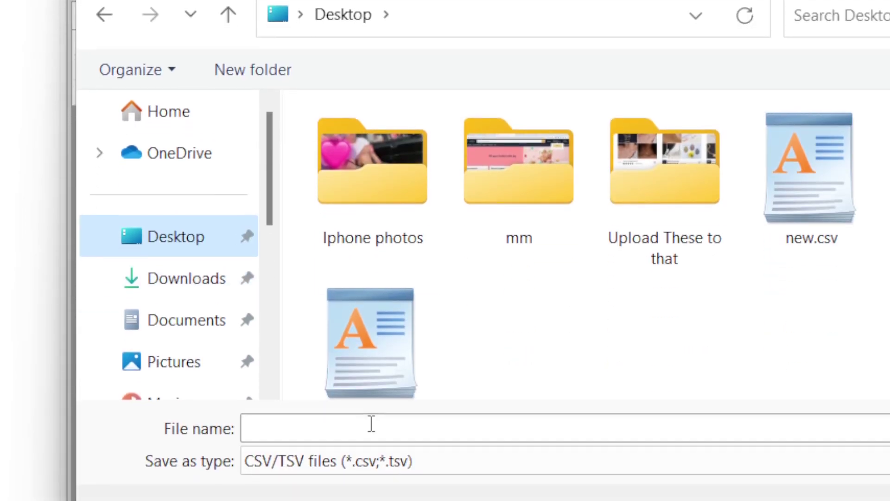
pyautogui.click(345, 428)
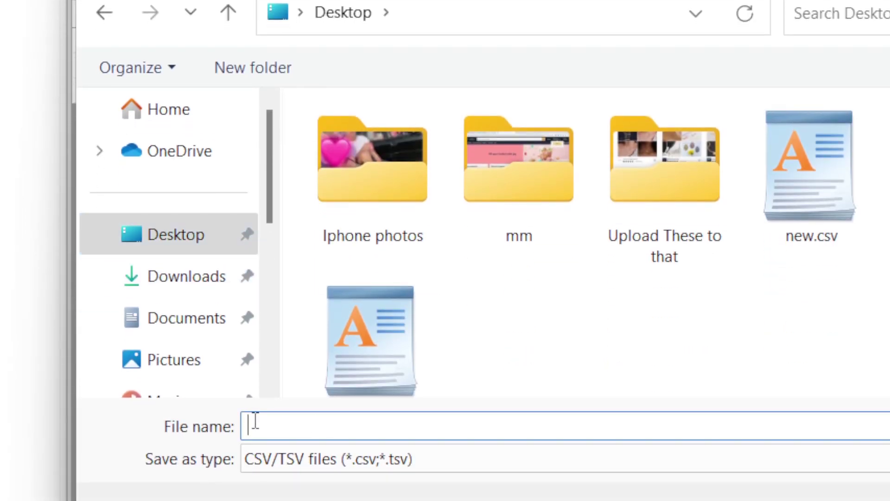
pyautogui.write('REVIEW')
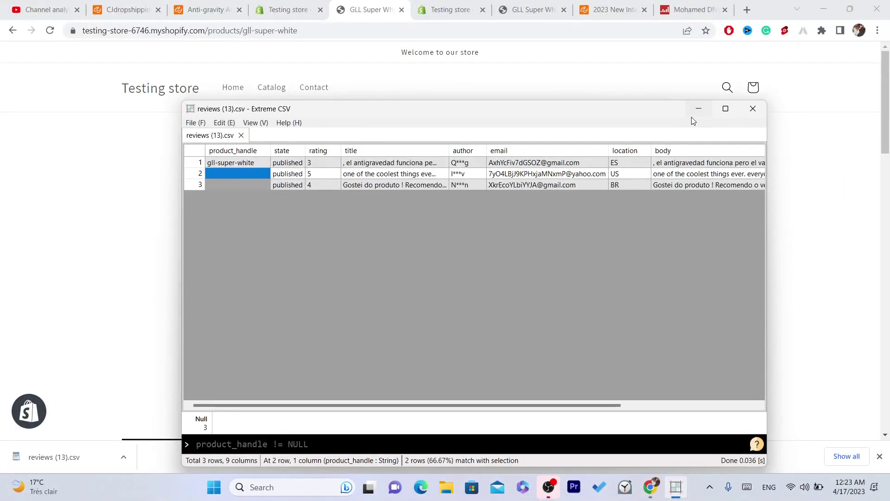
pyautogui.click(692, 116)
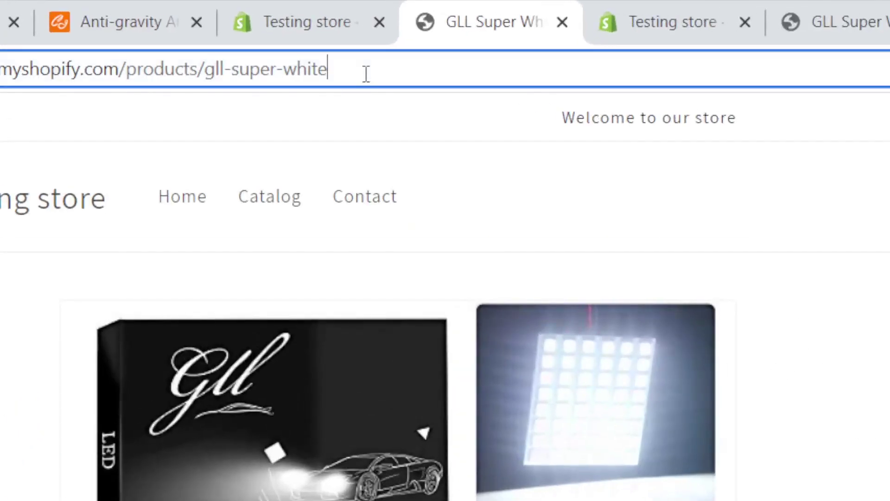
# Compare the gll-super-white URL handle with the GLL Super White product heading.
pyautogui.moveTo(313, 32); pyautogui.dragTo(246, 33)
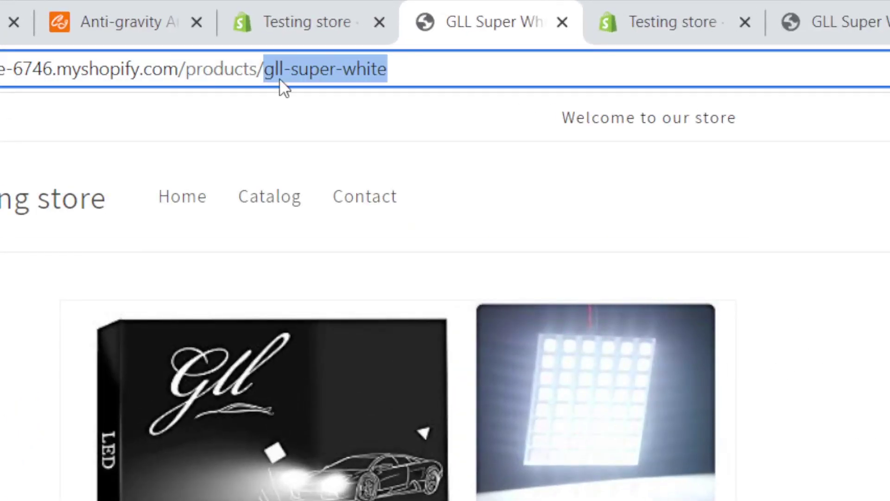
pyautogui.click(497, 72)
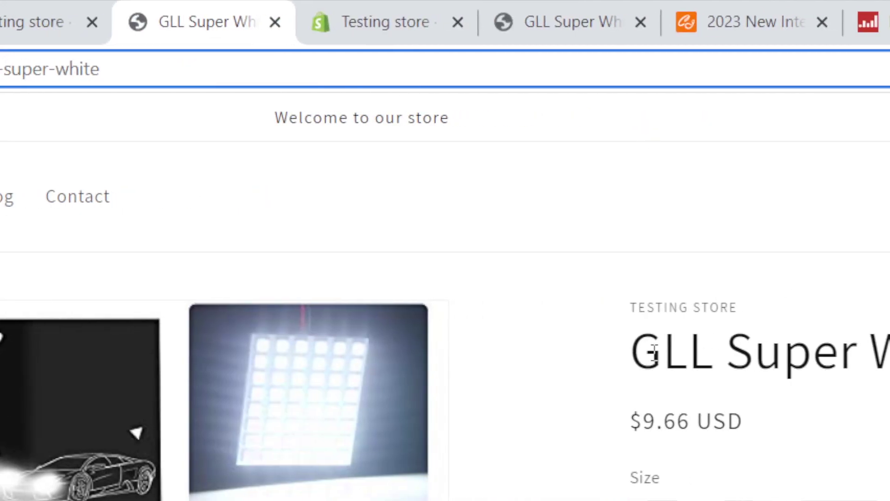
pyautogui.tripleClick(792, 354)
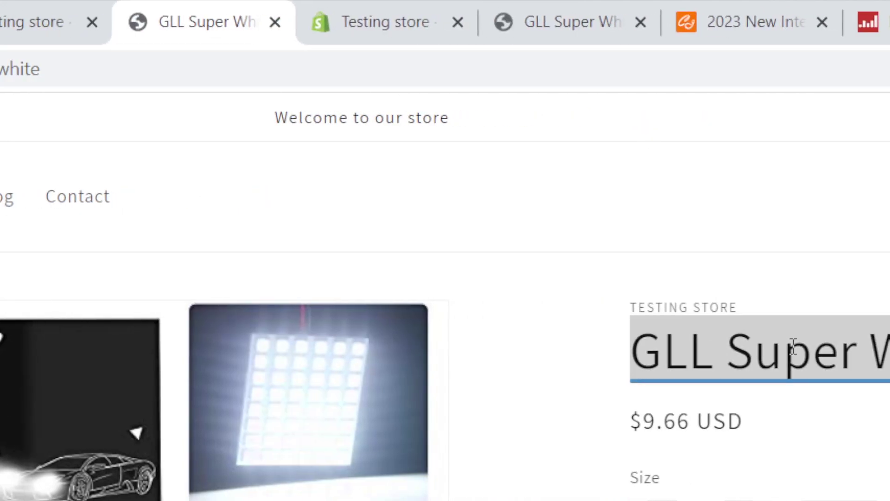
pyautogui.click(791, 370)
pyautogui.moveTo(818, 352)
pyautogui.mouseDown()
pyautogui.moveTo(461, 352)
pyautogui.moveTo(818, 353)
pyautogui.mouseUp()
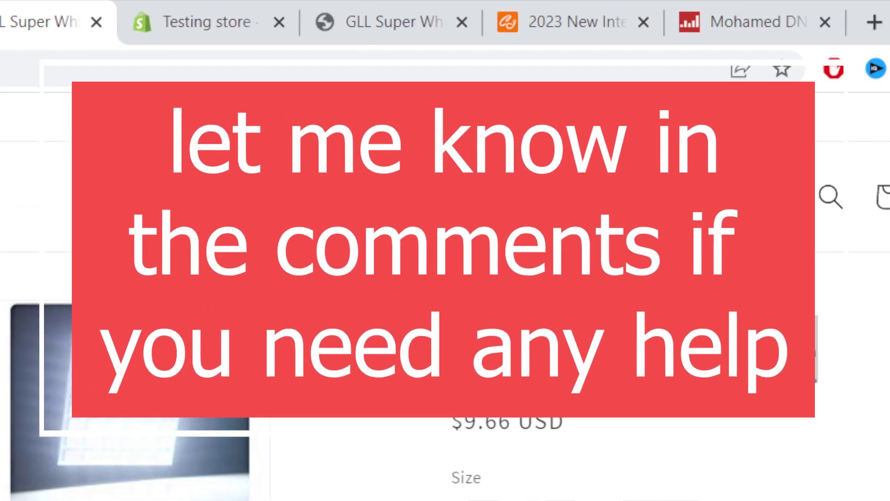
# Reselect the gll-super-white handle in the URL, then bring up the store's Product Reviews admin.
pyautogui.click(106, 72)
pyautogui.moveTo(107, 72); pyautogui.dragTo(21, 68)
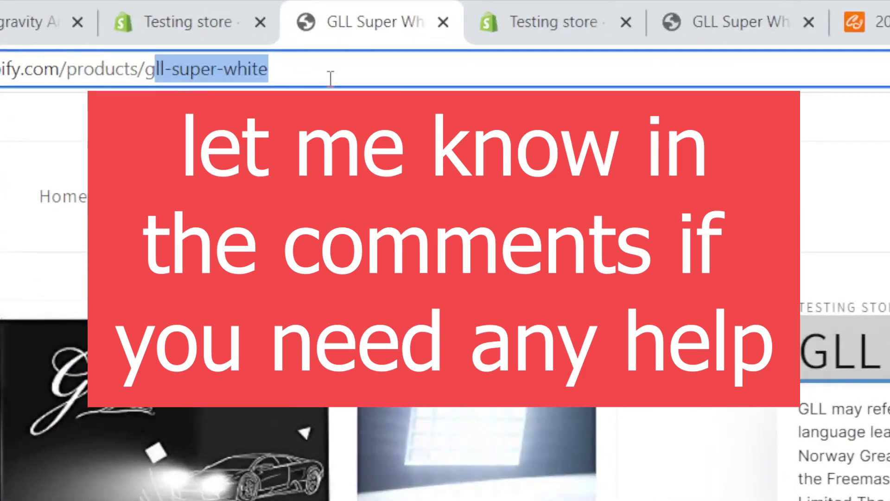
pyautogui.click(351, 34)
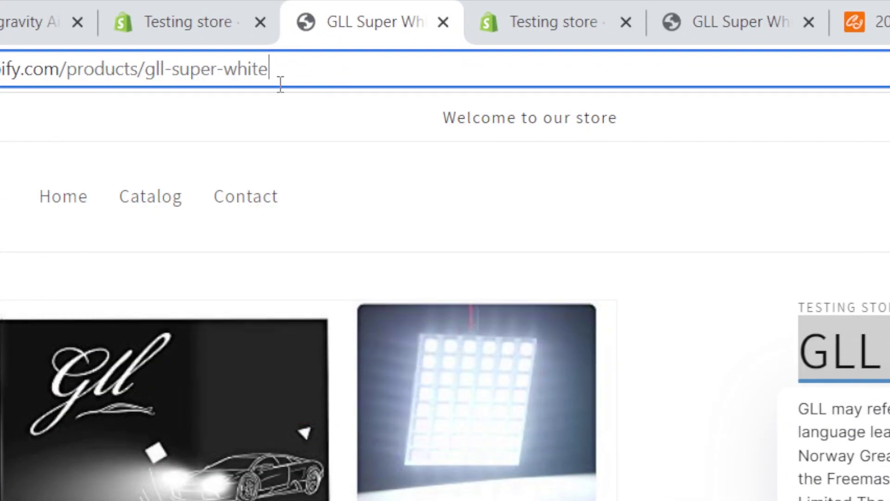
pyautogui.moveTo(280, 84); pyautogui.dragTo(144, 70)
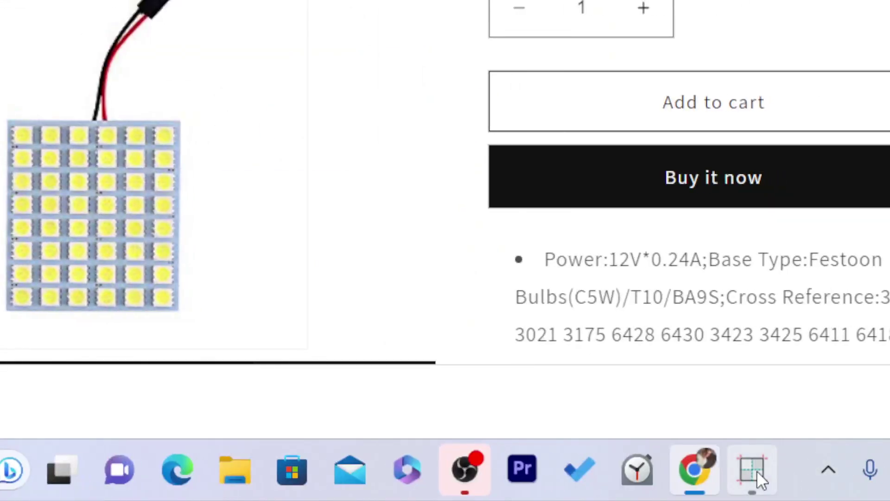
pyautogui.click(757, 470)
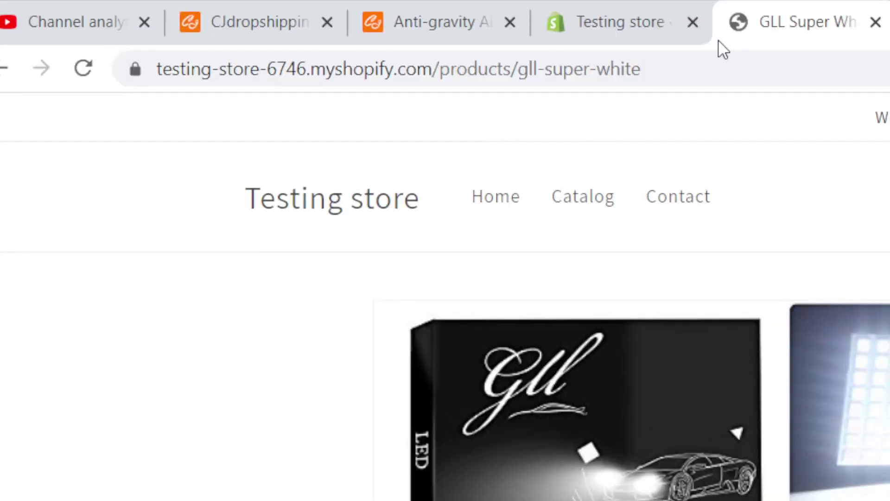
pyautogui.click(618, 9)
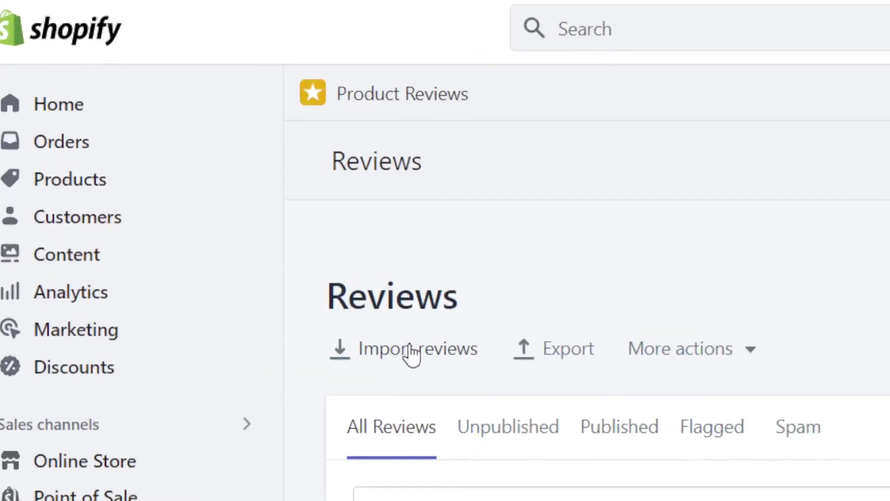
# Import REVIEWS.csv into Product Reviews with the month/day/year date format enabled.
pyautogui.click(194, 204)
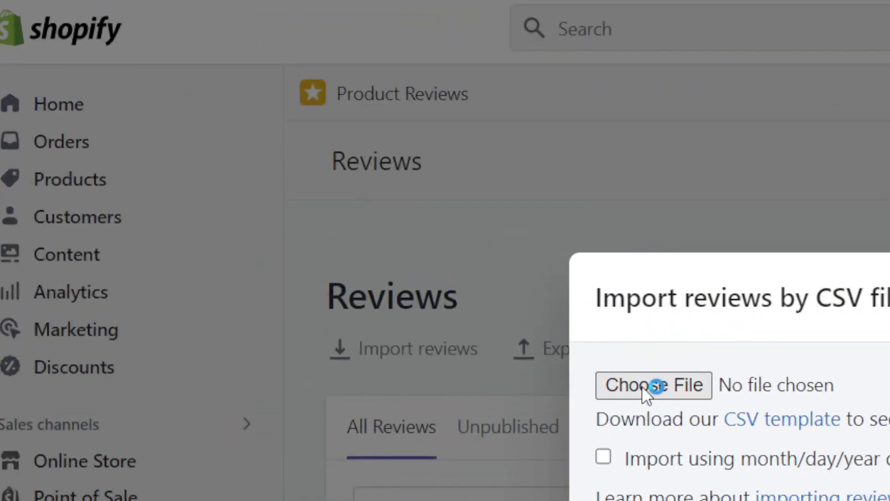
pyautogui.click(641, 385)
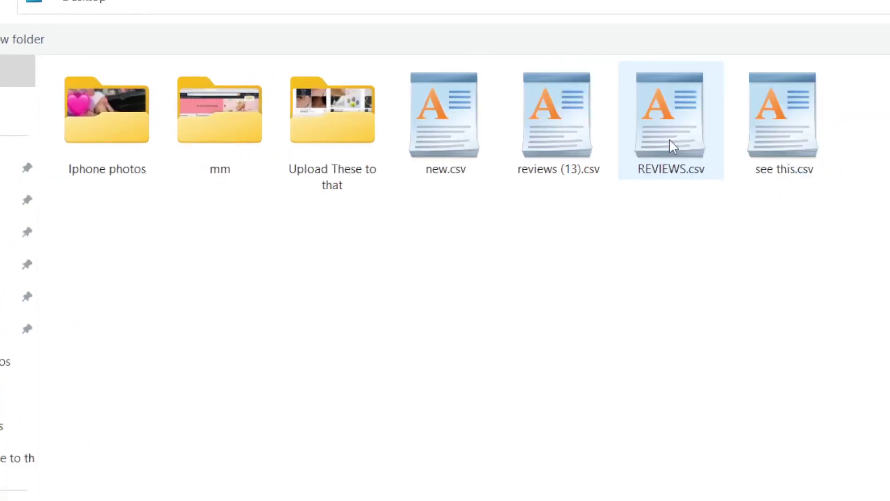
pyautogui.doubleClick(804, 116)
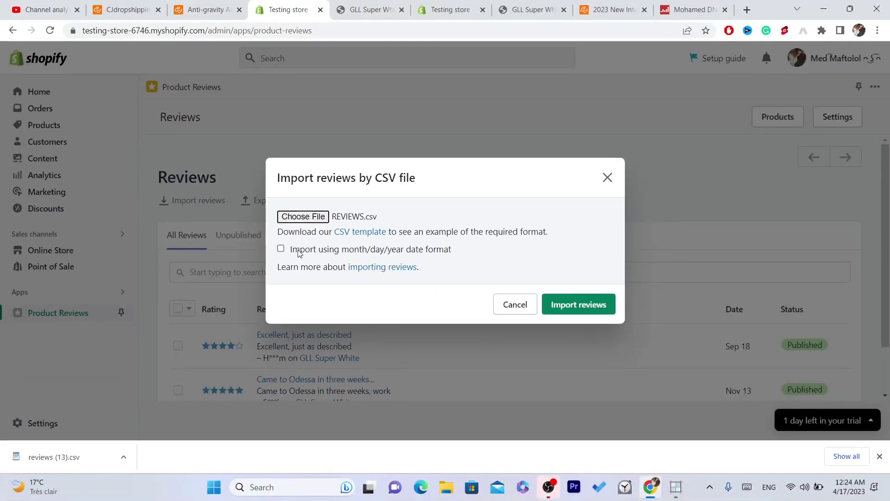
pyautogui.click(299, 253)
pyautogui.click(589, 309)
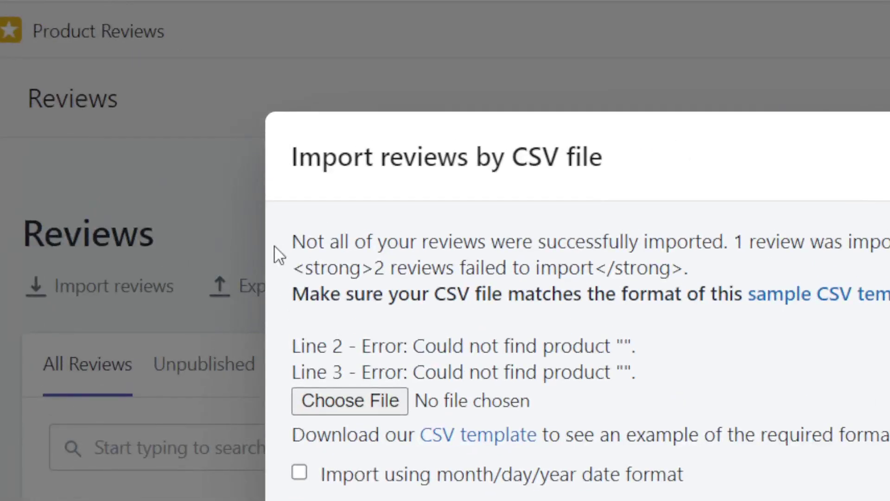
# Check the import result (1 review imported, 2 failed on blank products) and close the import dialog.
pyautogui.moveTo(274, 244); pyautogui.dragTo(817, 240)
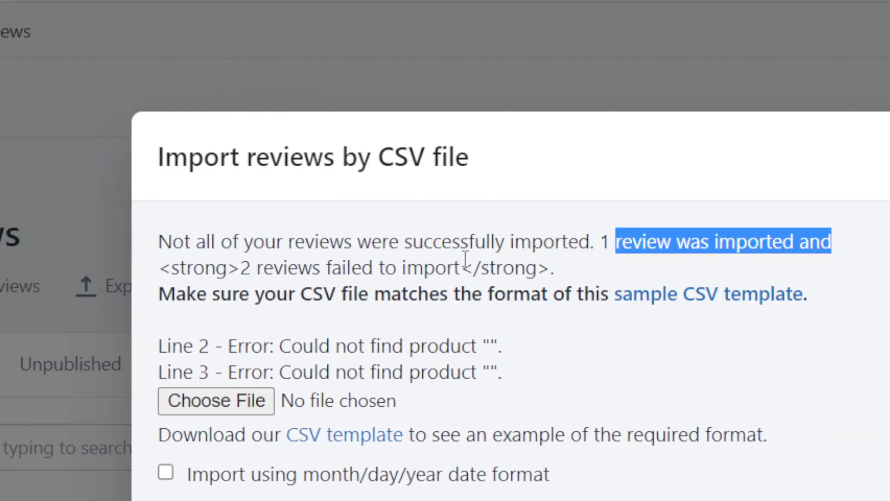
pyautogui.moveTo(556, 260); pyautogui.dragTo(443, 241)
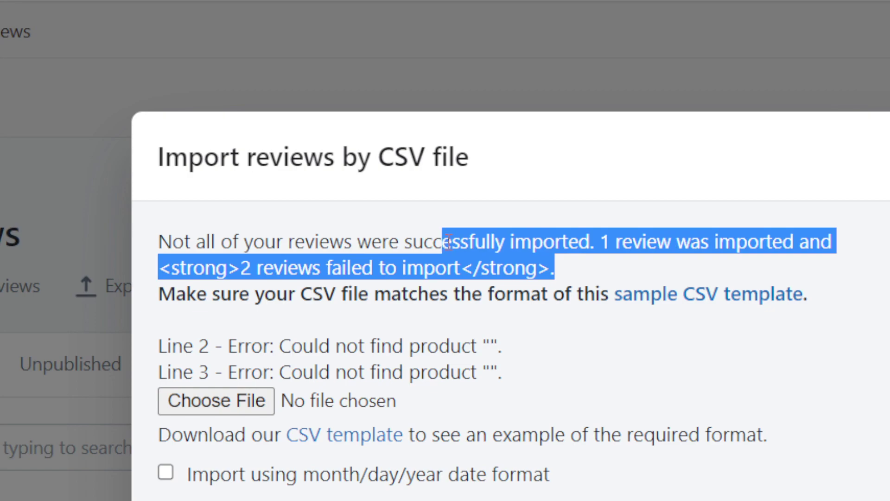
pyautogui.tripleClick(449, 242)
pyautogui.click(537, 267)
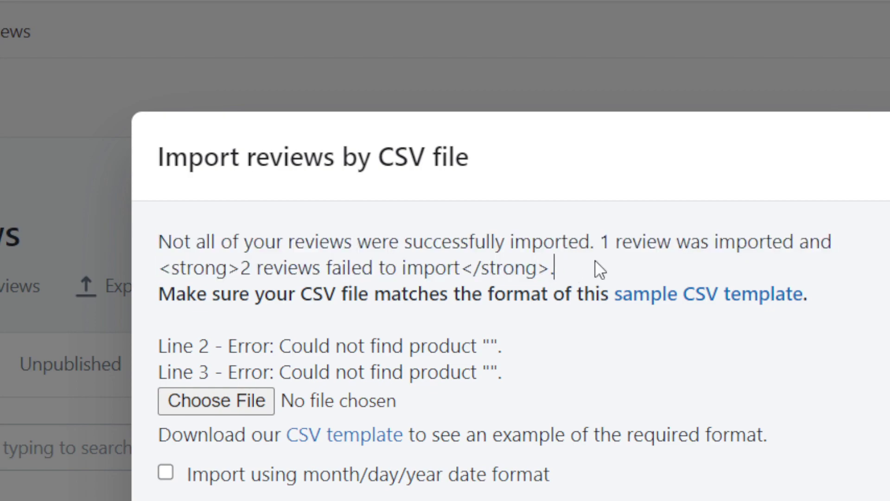
pyautogui.moveTo(597, 264); pyautogui.dragTo(366, 251)
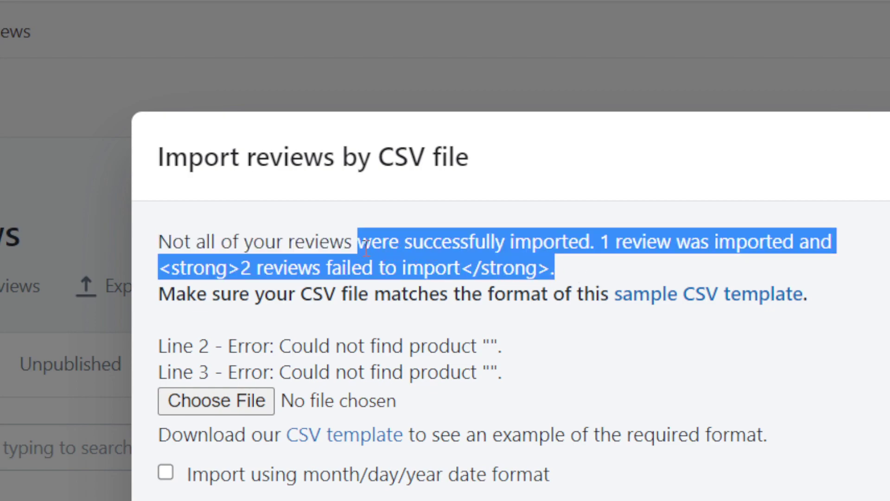
pyautogui.tripleClick(538, 246)
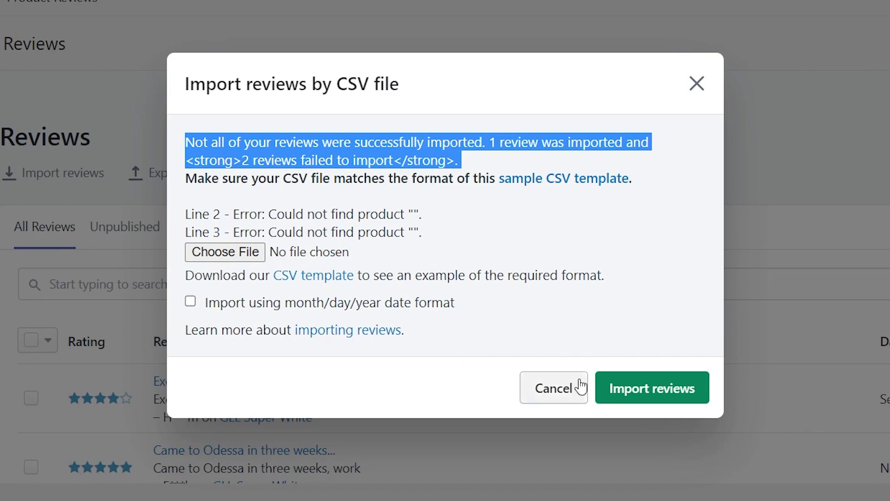
pyautogui.click(640, 389)
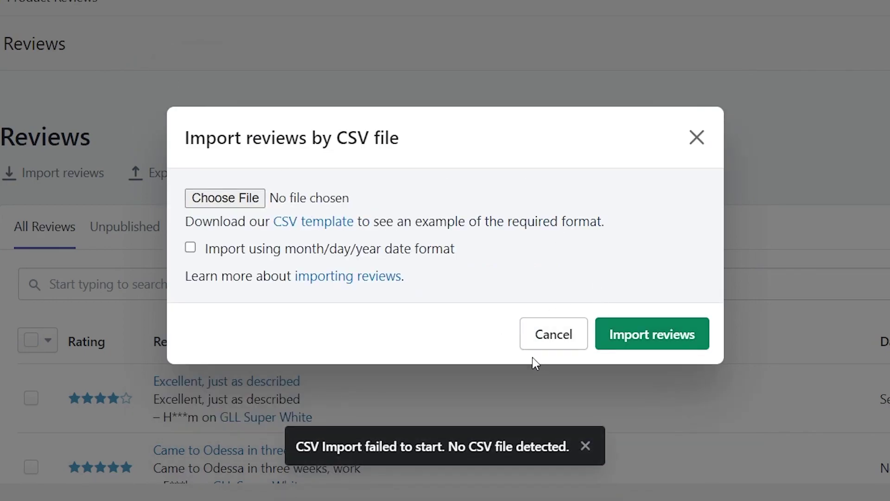
pyautogui.click(550, 338)
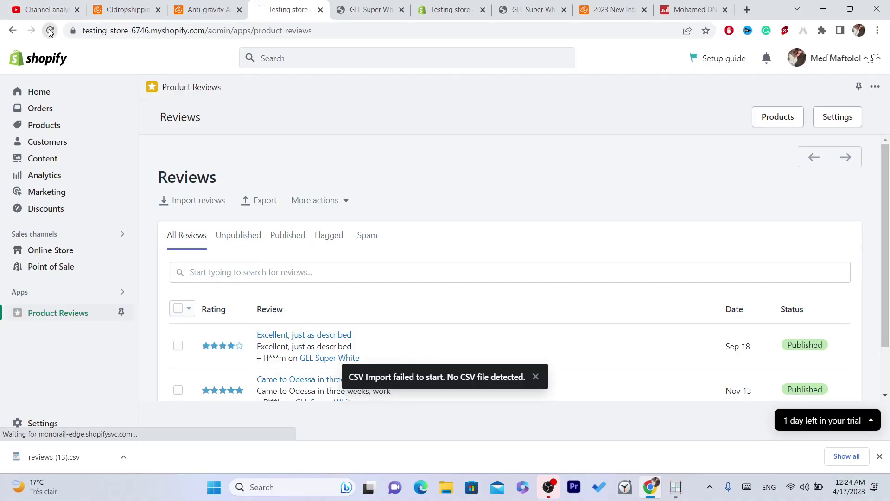
# Reload the reviews list, hide the trial banner, and open the unpublished 3-star Spanish review.
pyautogui.click(50, 30)
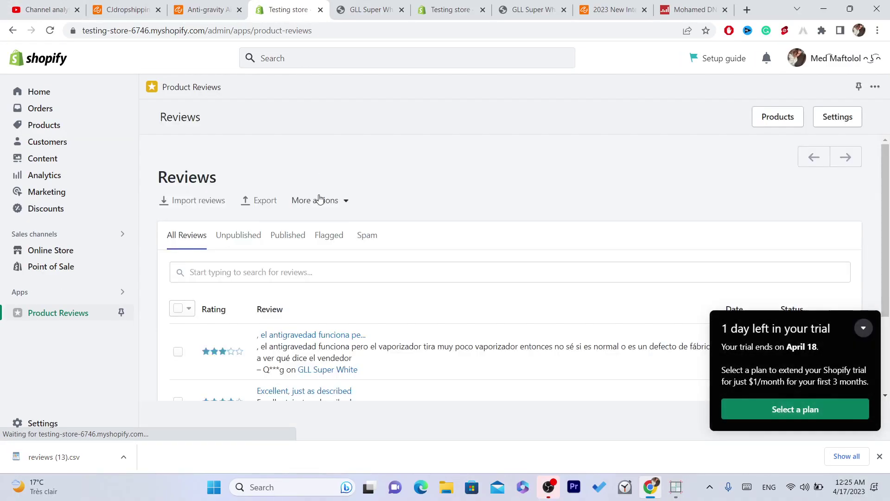
pyautogui.scroll(-2, 712, 218)
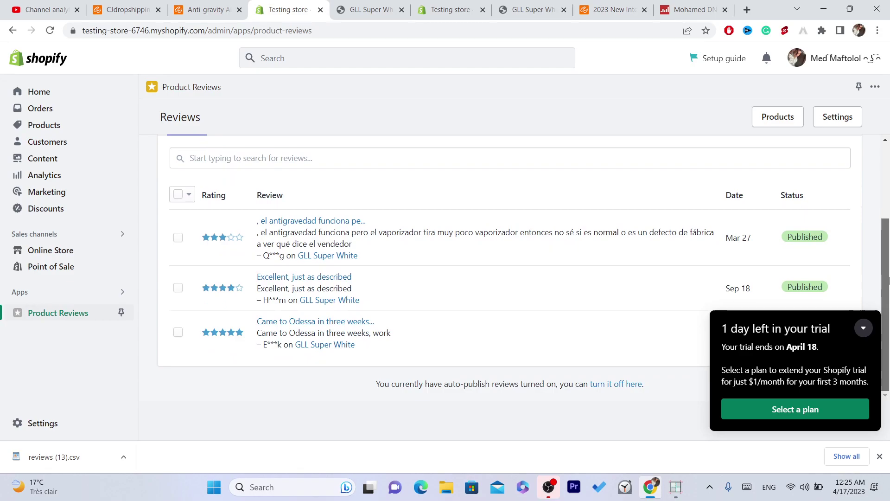
pyautogui.click(863, 329)
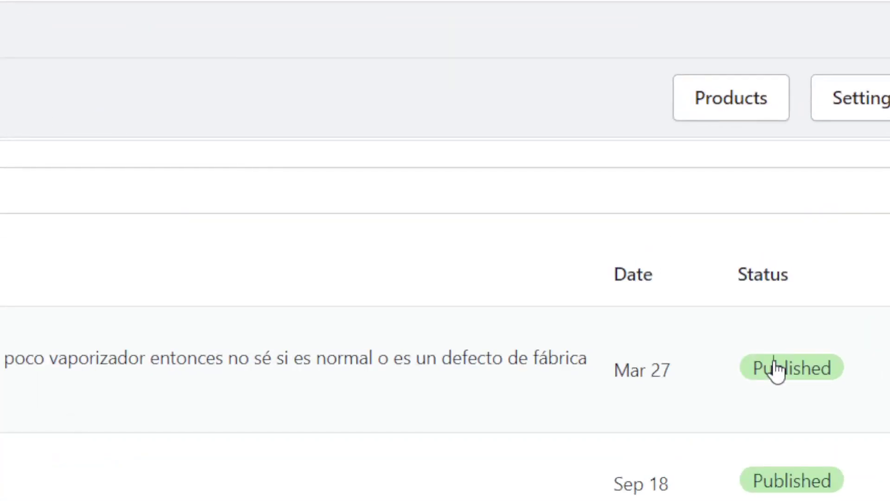
pyautogui.click(796, 237)
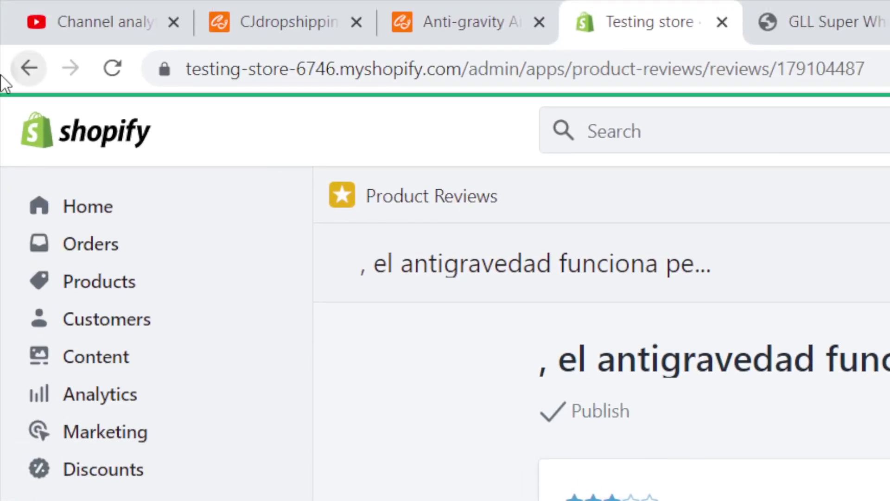
pyautogui.click(42, 74)
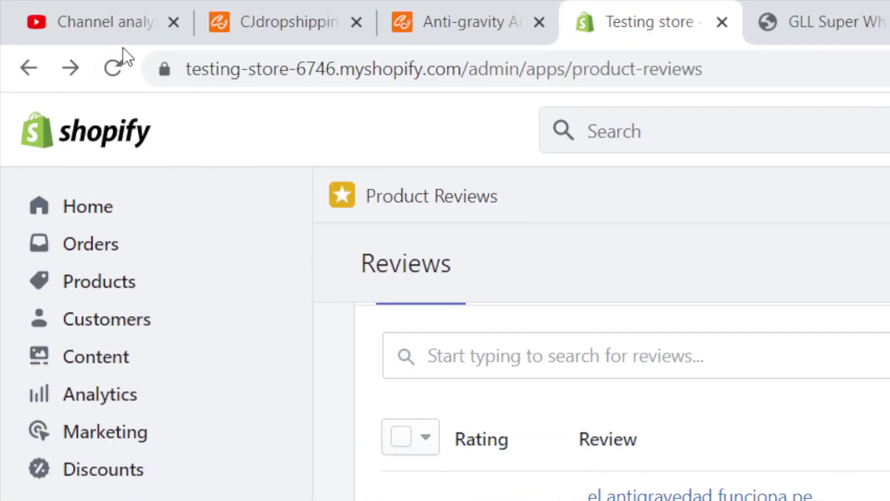
pyautogui.click(118, 65)
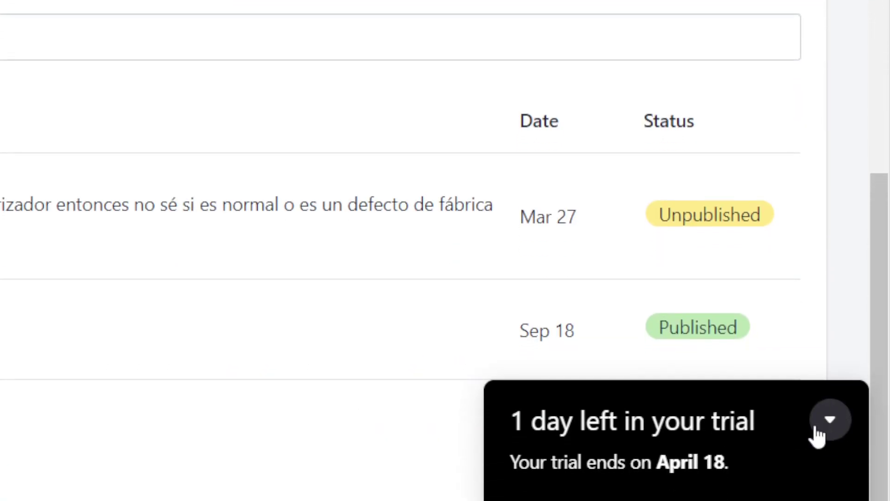
pyautogui.click(818, 429)
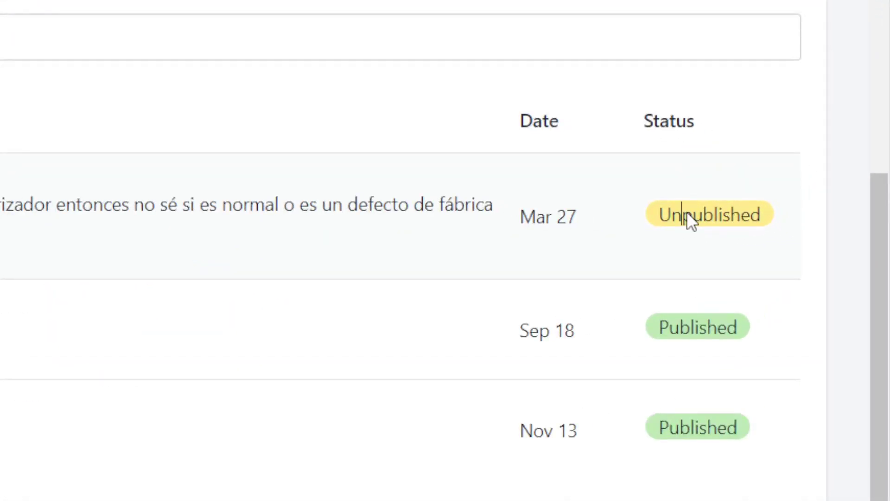
pyautogui.click(688, 214)
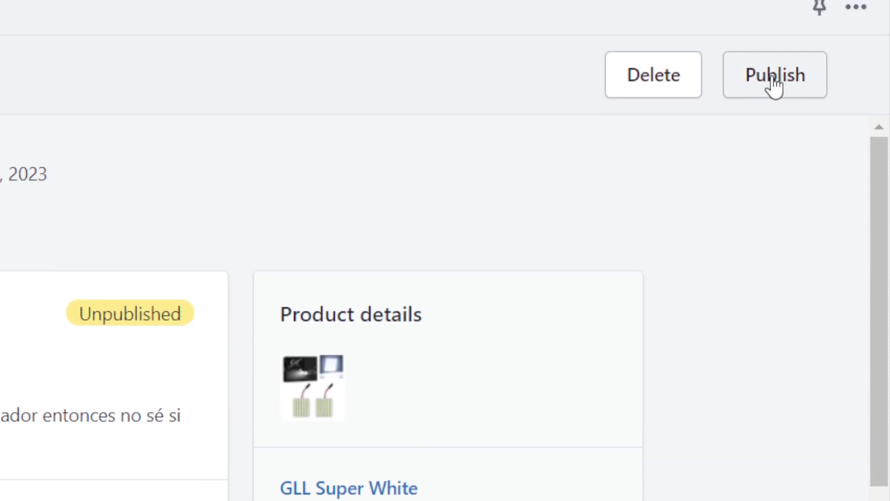
# Publish the imported Spanish review and confirm GLL Super White shows 3 reviews.
pyautogui.click(779, 78)
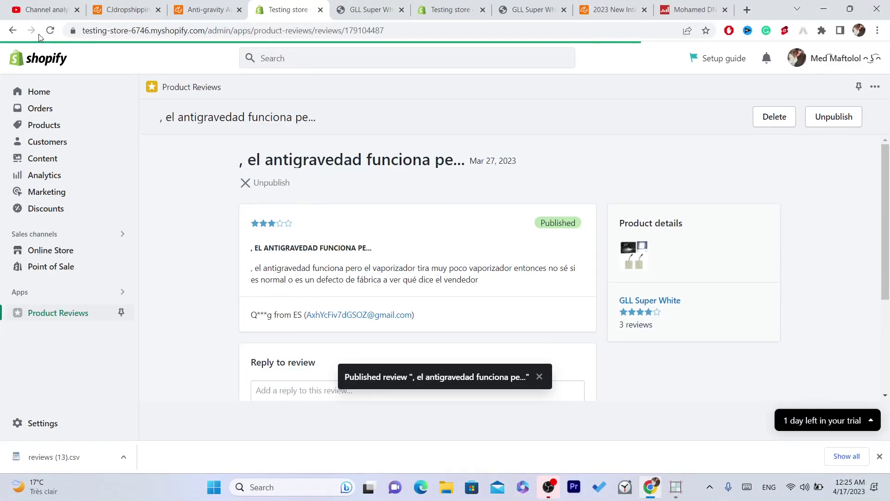
pyautogui.click(12, 30)
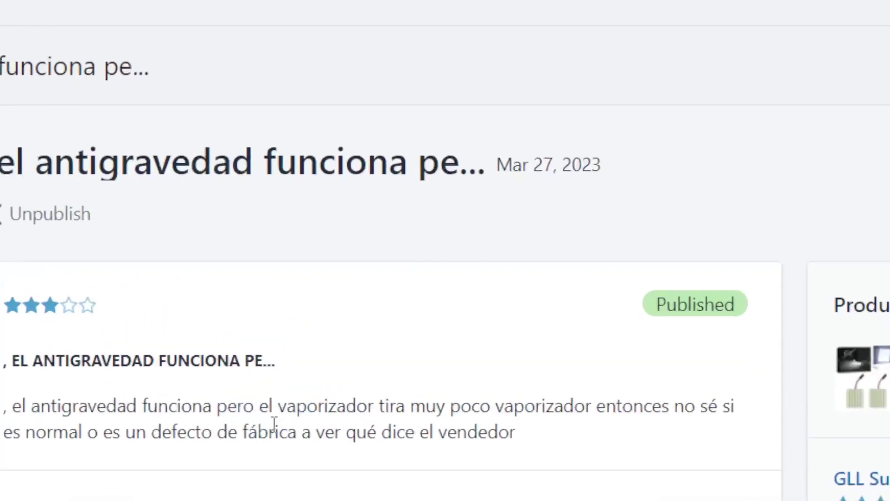
pyautogui.moveTo(368, 279); pyautogui.dragTo(503, 291)
pyautogui.click(502, 291)
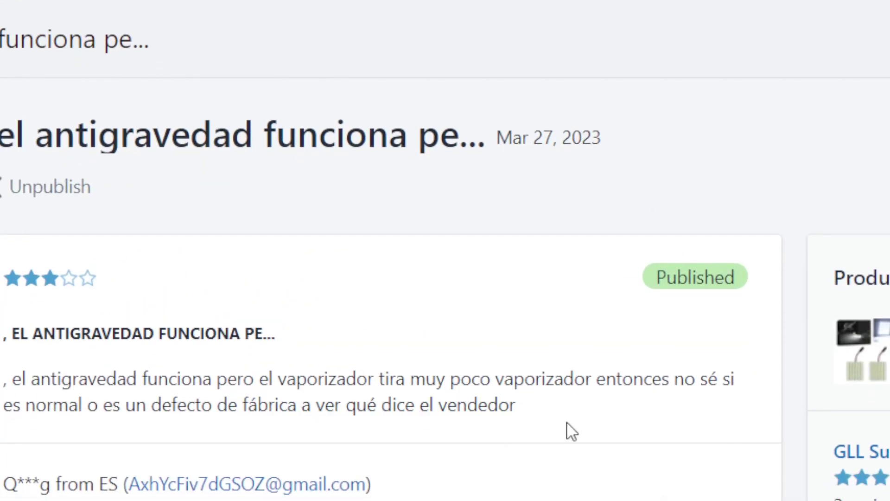
pyautogui.moveTo(571, 432); pyautogui.dragTo(3, 379)
pyautogui.moveTo(677, 327); pyautogui.dragTo(629, 313)
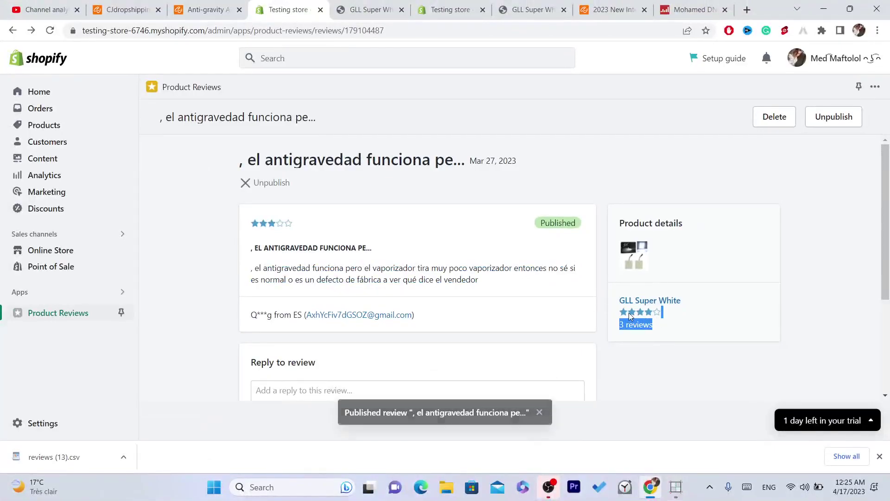
pyautogui.click(446, 230)
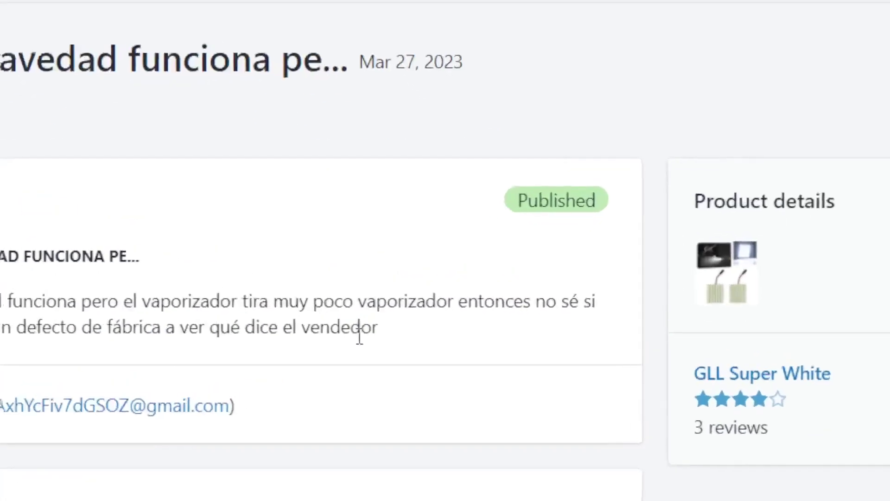